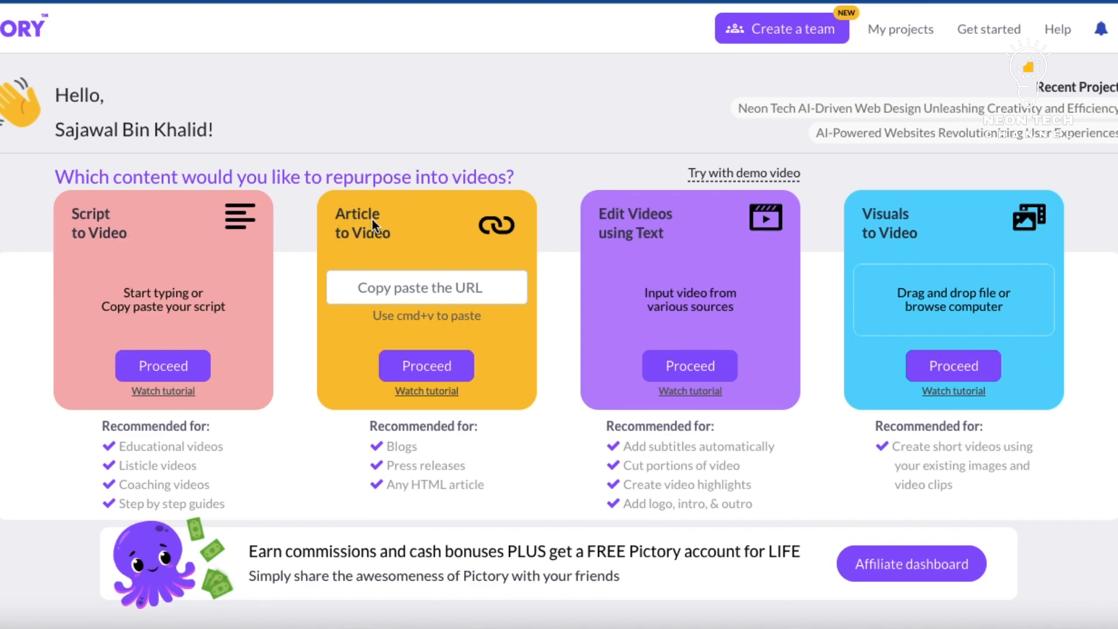
Step: Create an Article to Video project from the copied ai-for-bloggers article URL
{"action": "key", "text": "ctrl+Tab"}
{"action": "left_click", "coordinate": [371, 287]}
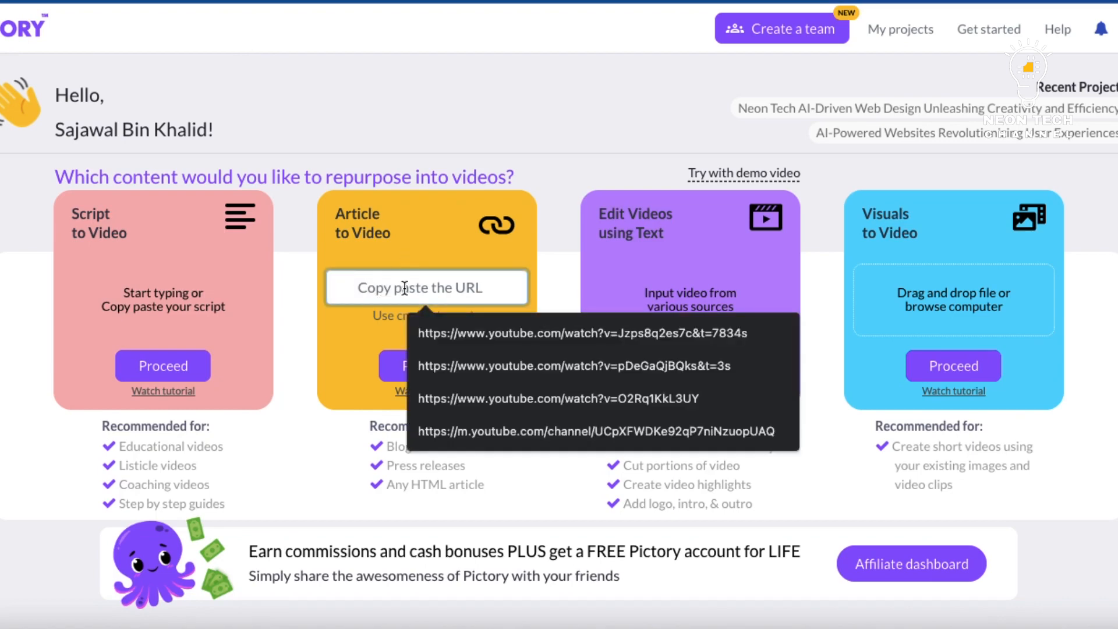
{"action": "key", "text": "super+v"}
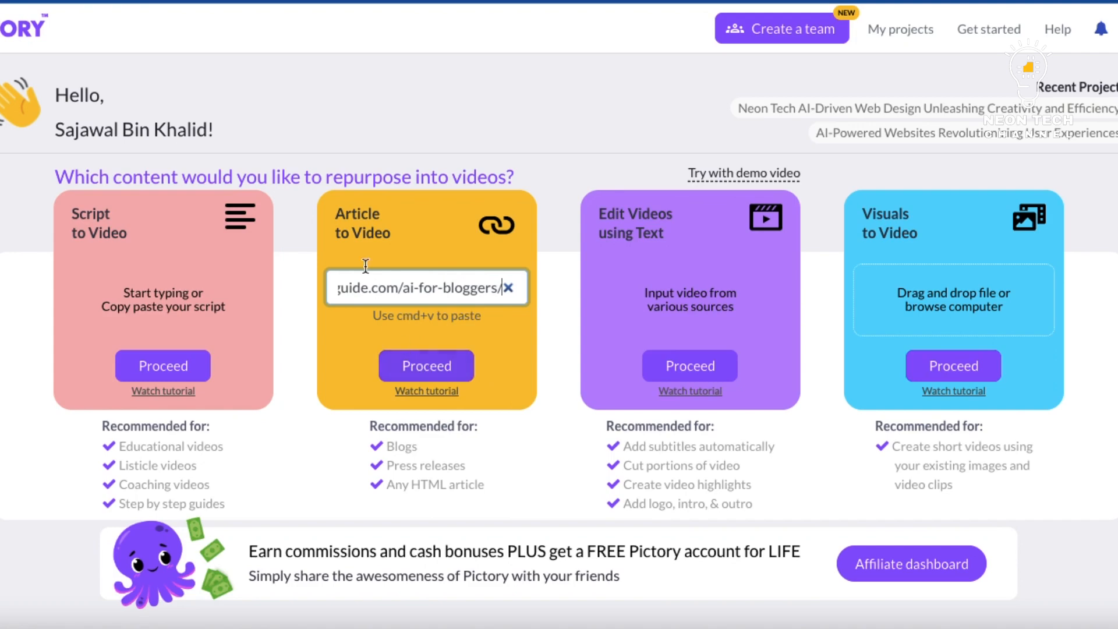
{"action": "scroll", "coordinate": [343, 385], "scroll_direction": "down", "scroll_amount": 1}
{"action": "left_click", "coordinate": [431, 365]}
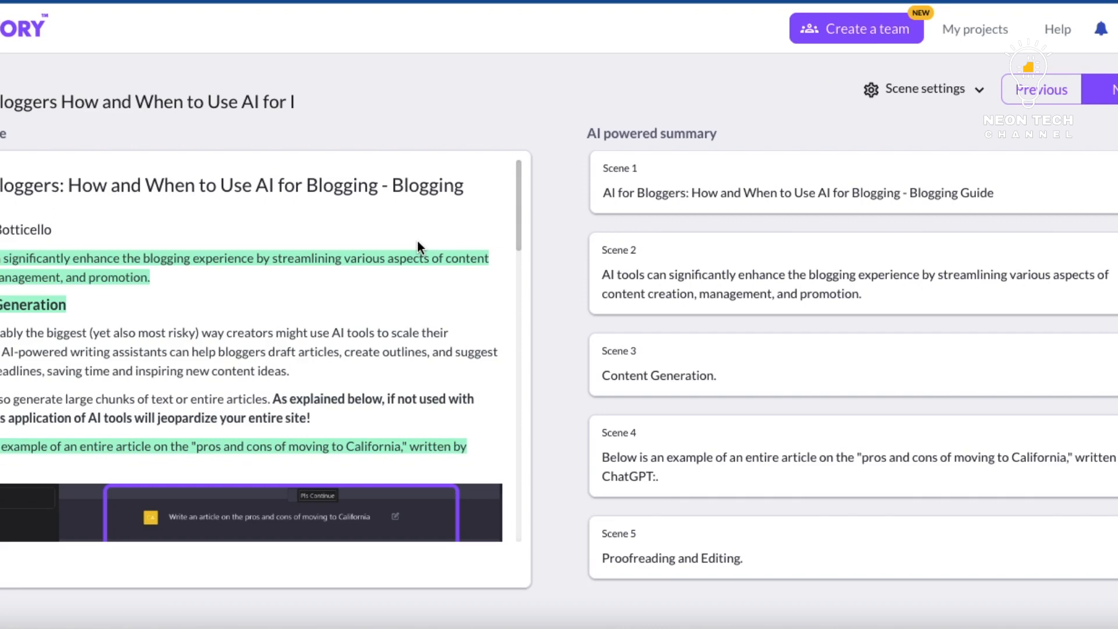
Step: Examine the generated script page and read through the full project title
{"action": "scroll", "coordinate": [417, 239], "scroll_direction": "down", "scroll_amount": 3}
{"action": "scroll", "coordinate": [417, 239], "scroll_direction": "up", "scroll_amount": 3}
{"action": "left_click", "coordinate": [287, 101]}
{"action": "key", "text": "Right"}
{"action": "key", "text": "Right"}
{"action": "key", "text": "Right"}
{"action": "key", "text": "Right"}
{"action": "key", "text": "Right"}
{"action": "key", "text": "Right"}
{"action": "key", "text": "Right"}
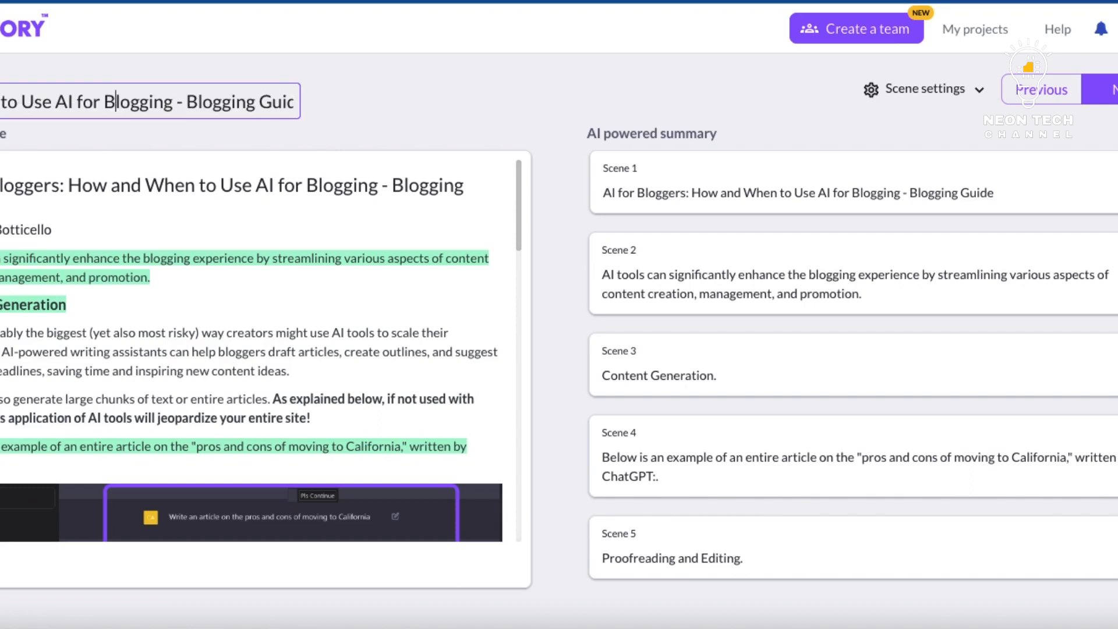
{"action": "left_click", "coordinate": [362, 129]}
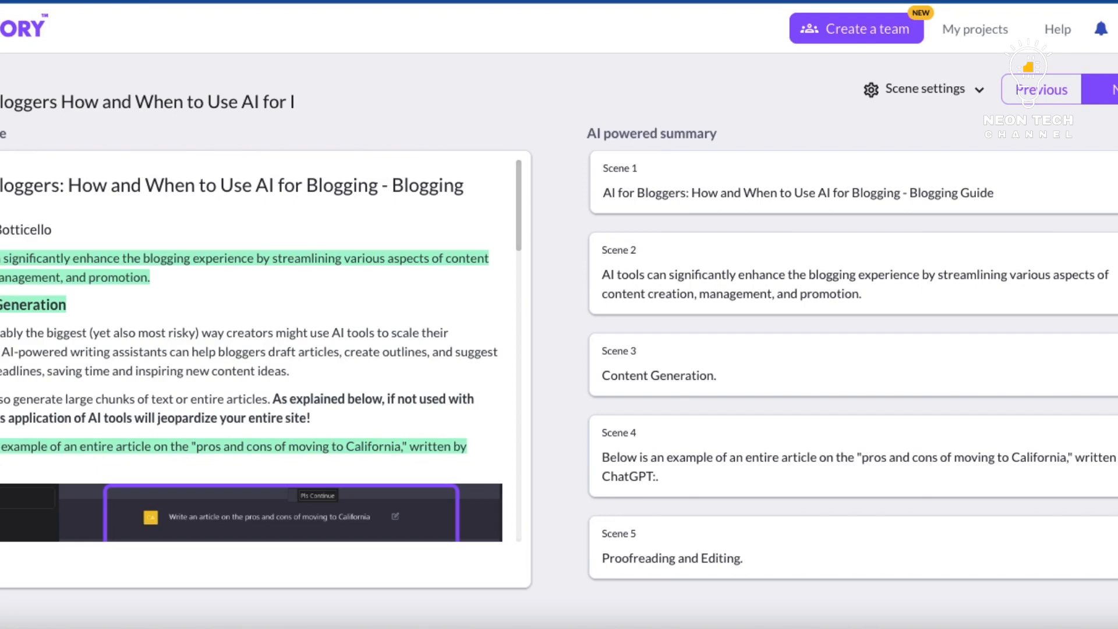
Step: Review the highlighted article sentences against the scenes in the AI powered summary
{"action": "scroll", "coordinate": [559, 341], "scroll_direction": "down", "scroll_amount": 1}
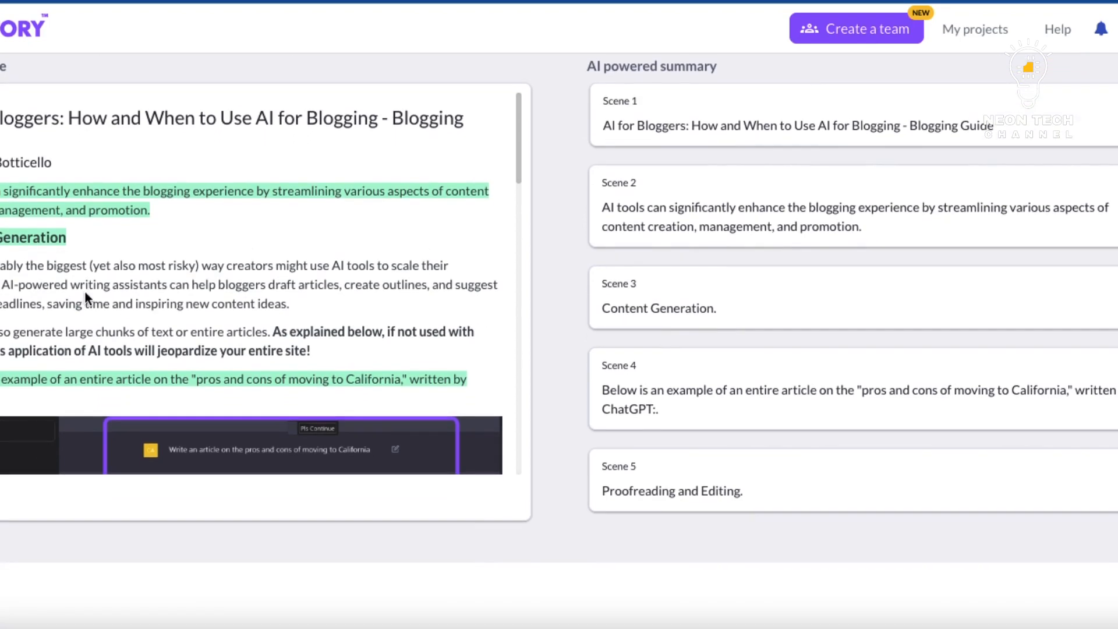
{"action": "scroll", "coordinate": [85, 292], "scroll_direction": "down", "scroll_amount": 8}
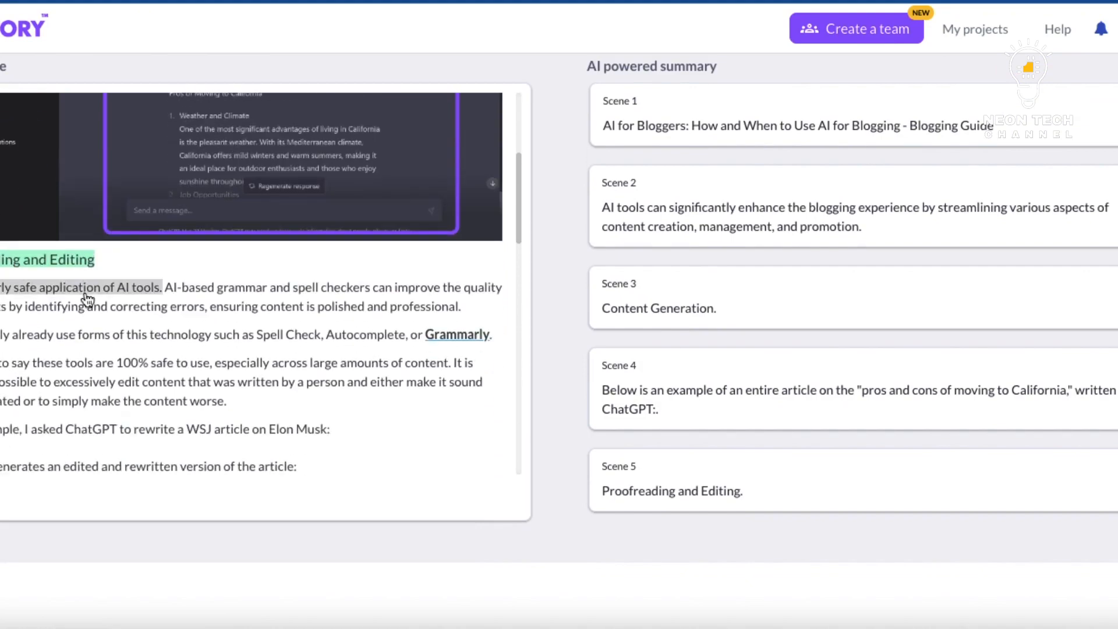
{"action": "scroll", "coordinate": [87, 298], "scroll_direction": "down", "scroll_amount": 10}
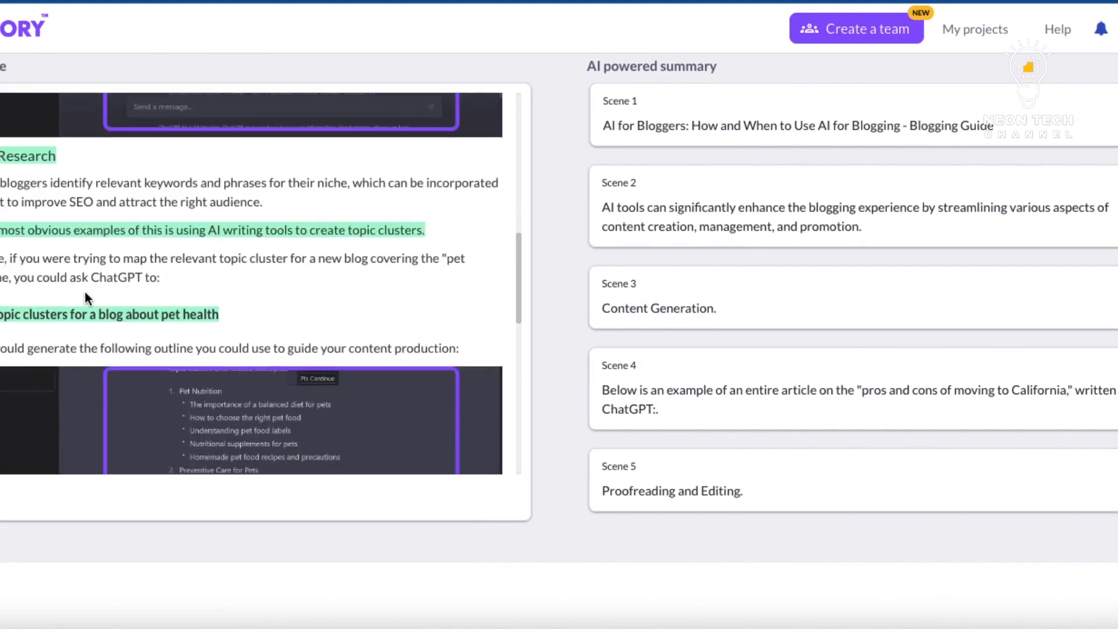
{"action": "scroll", "coordinate": [85, 292], "scroll_direction": "down", "scroll_amount": 8}
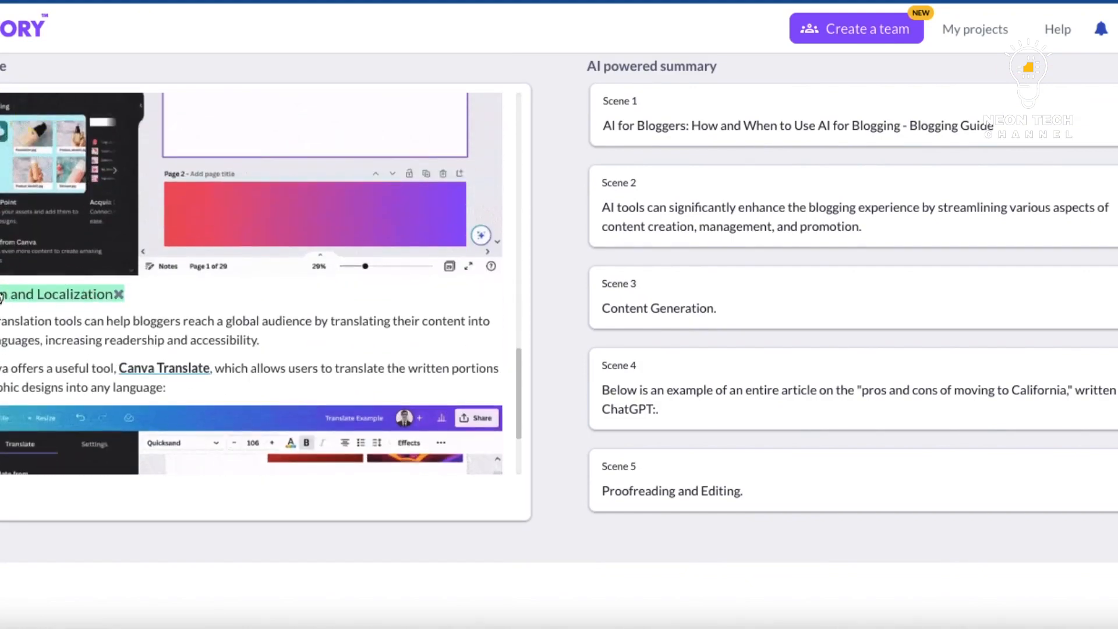
{"action": "scroll", "coordinate": [2, 297], "scroll_direction": "up", "scroll_amount": 15}
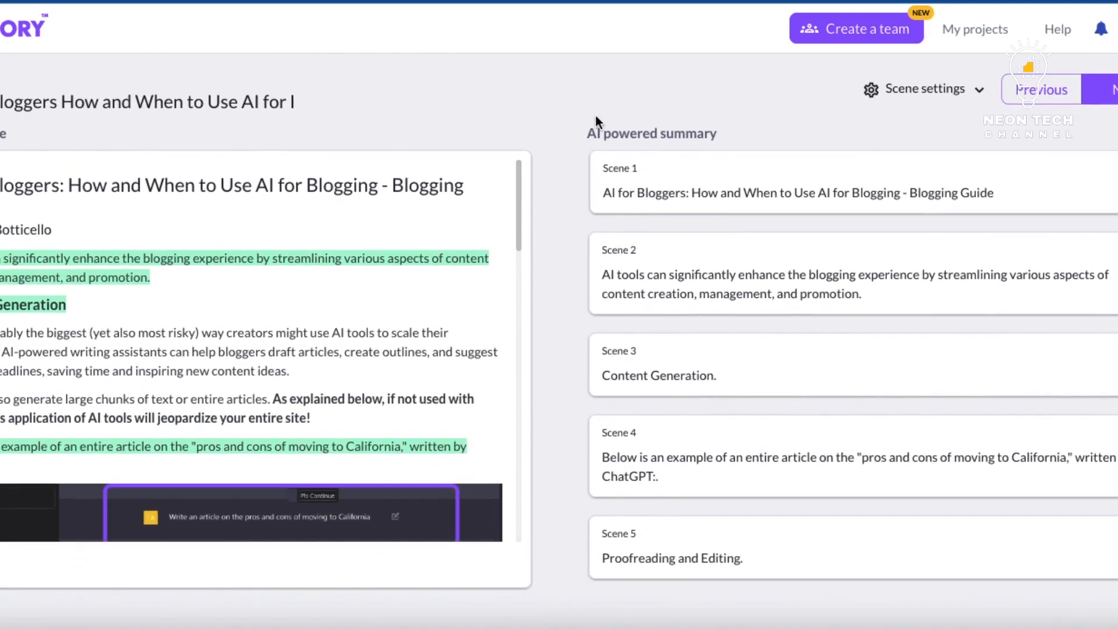
{"action": "scroll", "coordinate": [673, 185], "scroll_direction": "down", "scroll_amount": 5}
{"action": "scroll", "coordinate": [673, 184], "scroll_direction": "down", "scroll_amount": 5}
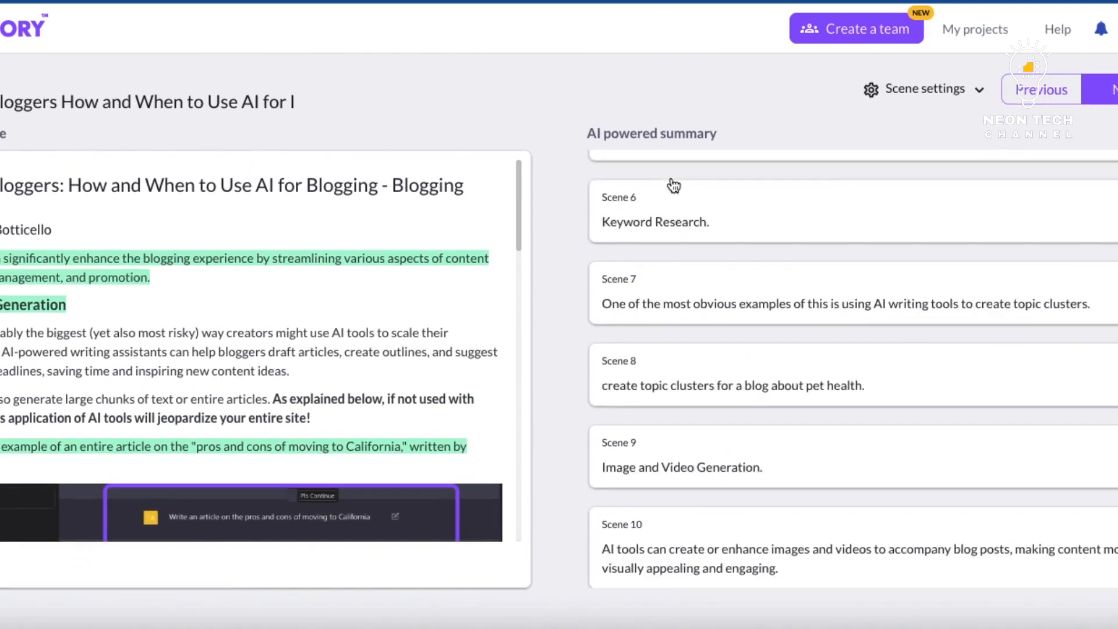
{"action": "scroll", "coordinate": [688, 452], "scroll_direction": "up", "scroll_amount": 10}
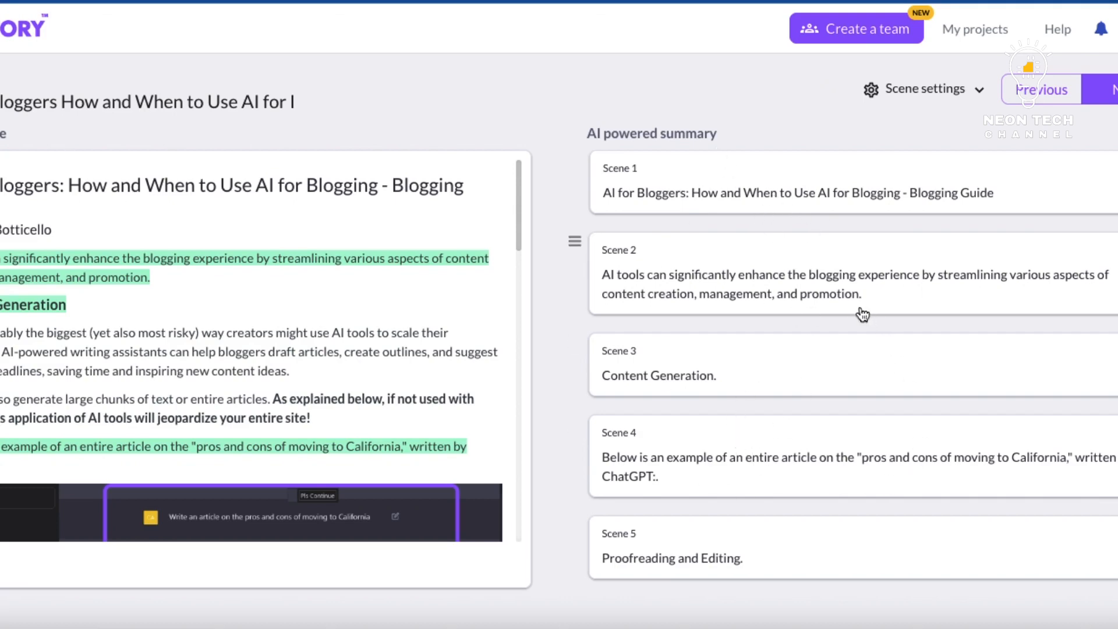
{"action": "scroll", "coordinate": [556, 181], "scroll_direction": "down", "scroll_amount": 1}
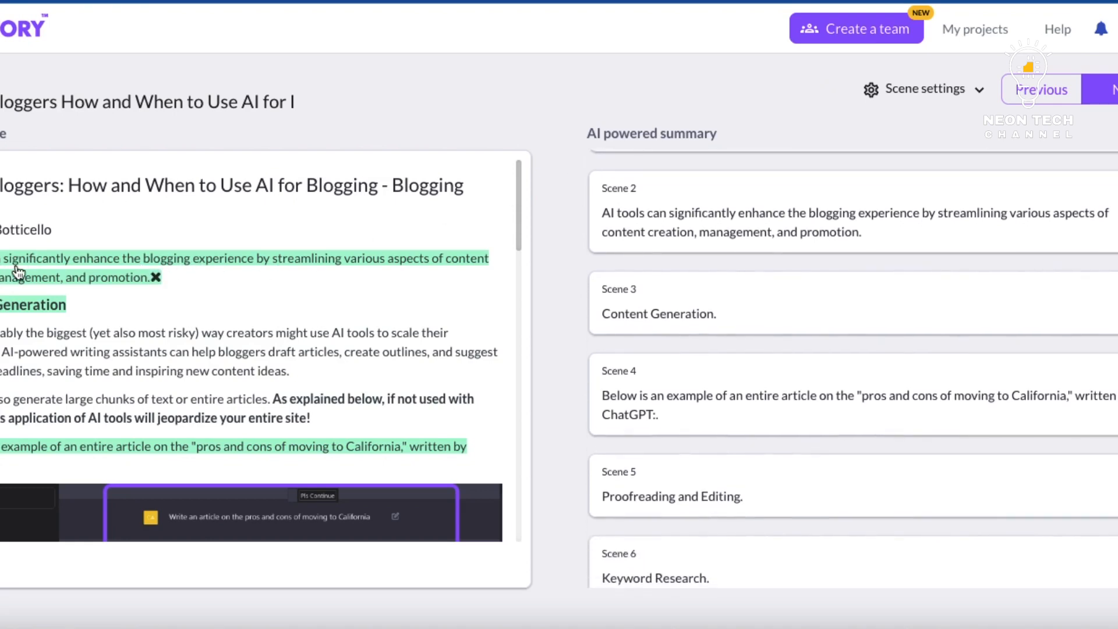
{"action": "scroll", "coordinate": [251, 349], "scroll_direction": "down", "scroll_amount": 1}
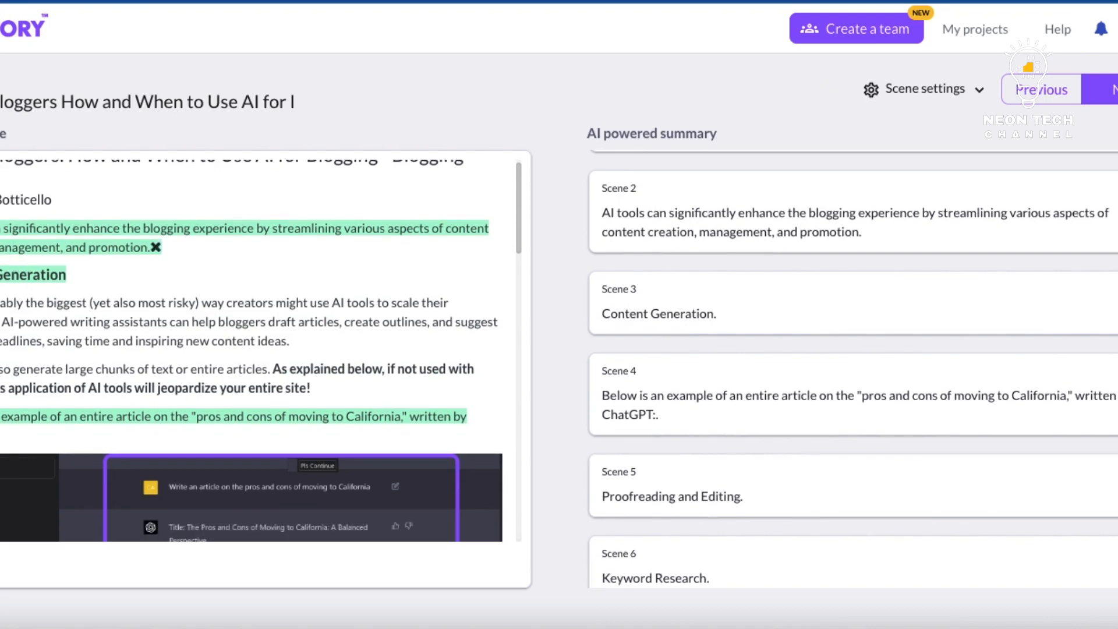
{"action": "scroll", "coordinate": [252, 350], "scroll_direction": "up", "scroll_amount": 1}
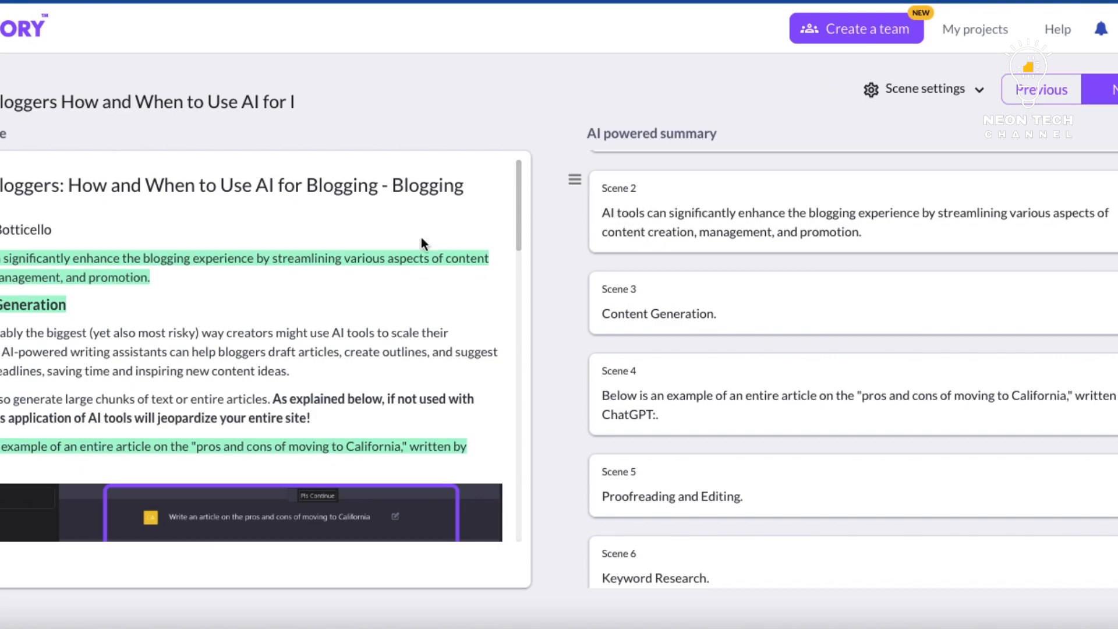
Step: Add the "As explained below" warning and the "AI-powered writing assistants" sentence from the article to the summary scenes
{"action": "scroll", "coordinate": [82, 268], "scroll_direction": "down", "scroll_amount": 2}
{"action": "scroll", "coordinate": [82, 273], "scroll_direction": "down", "scroll_amount": 6}
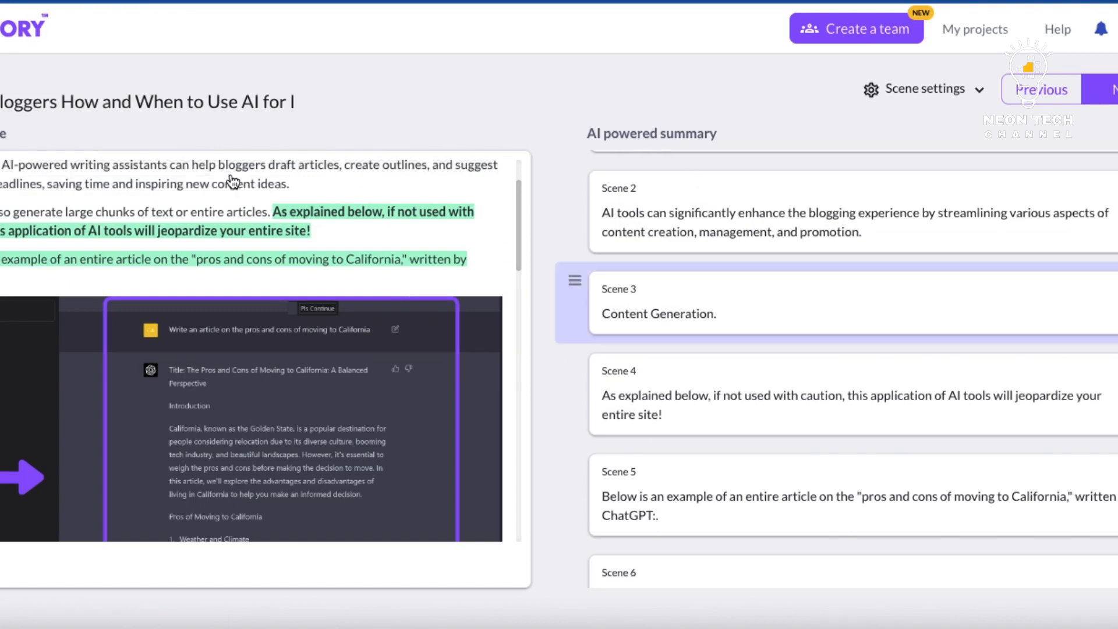
{"action": "left_click", "coordinate": [198, 182]}
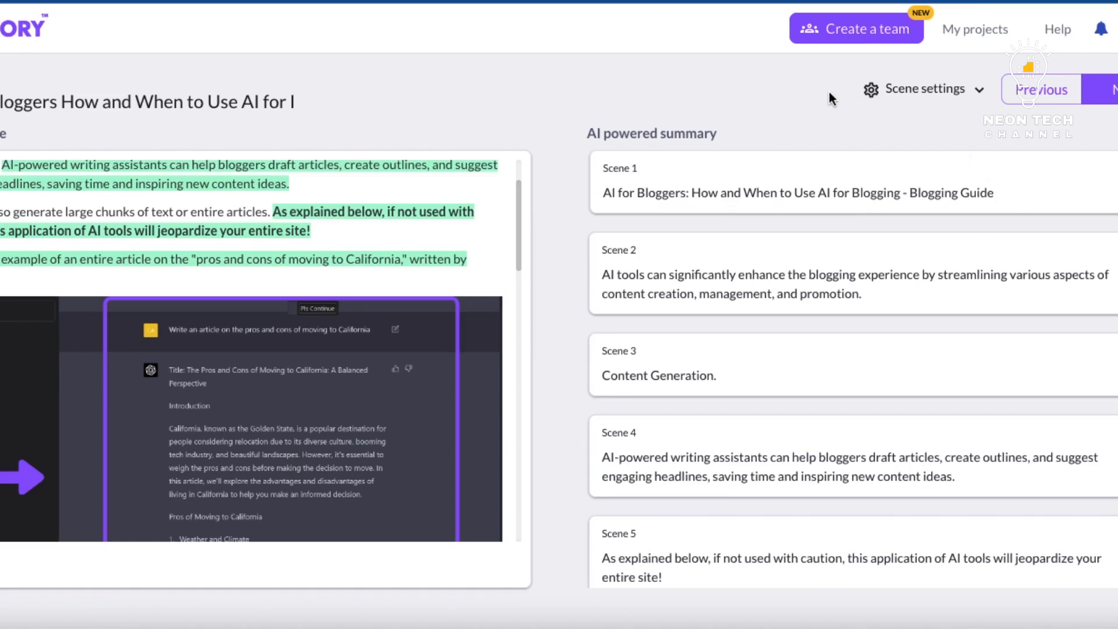
{"action": "mouse_move", "coordinate": [876, 99]}
{"action": "scroll", "coordinate": [299, 221], "scroll_direction": "down", "scroll_amount": 5}
{"action": "scroll", "coordinate": [299, 208], "scroll_direction": "down", "scroll_amount": 3}
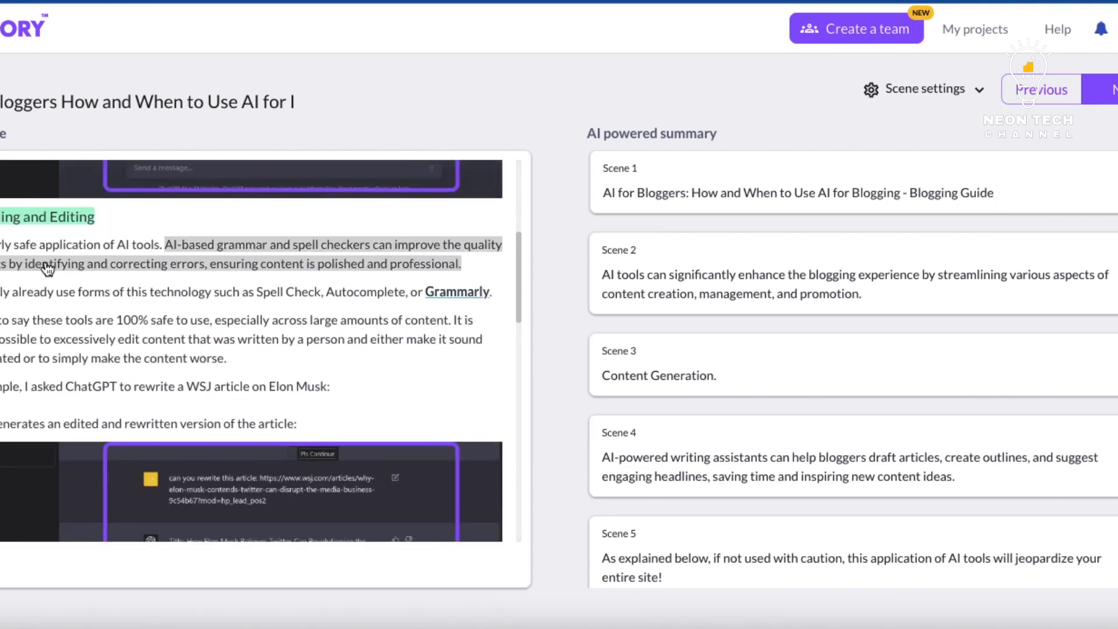
{"action": "scroll", "coordinate": [47, 268], "scroll_direction": "up", "scroll_amount": 7}
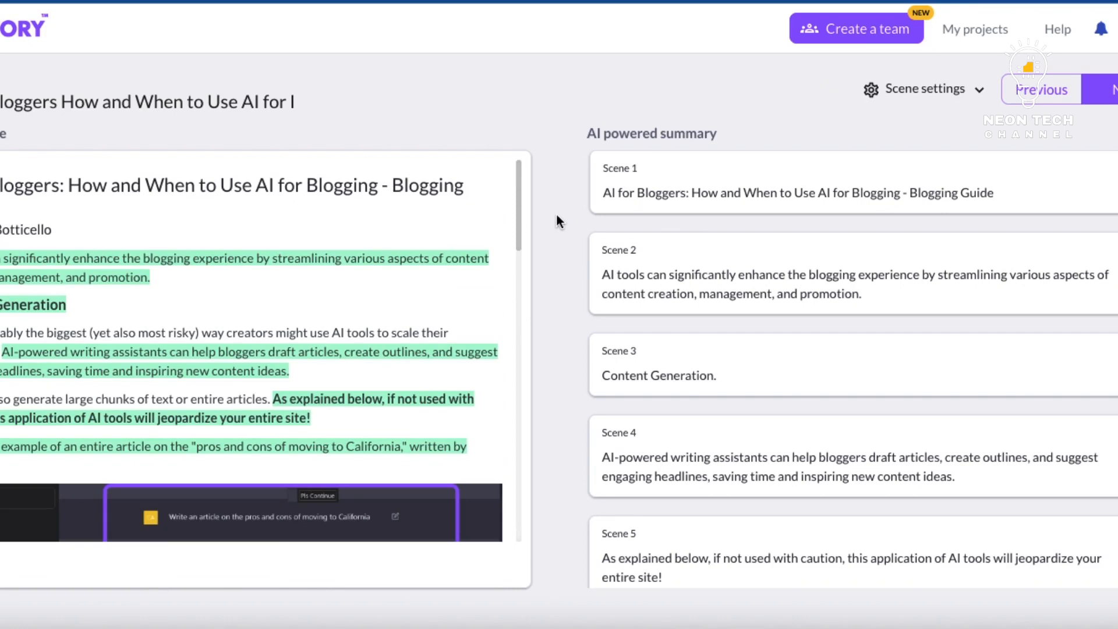
Step: Continue to the template library and apply the Subtitle Italics template to the video
{"action": "left_click", "coordinate": [1116, 104]}
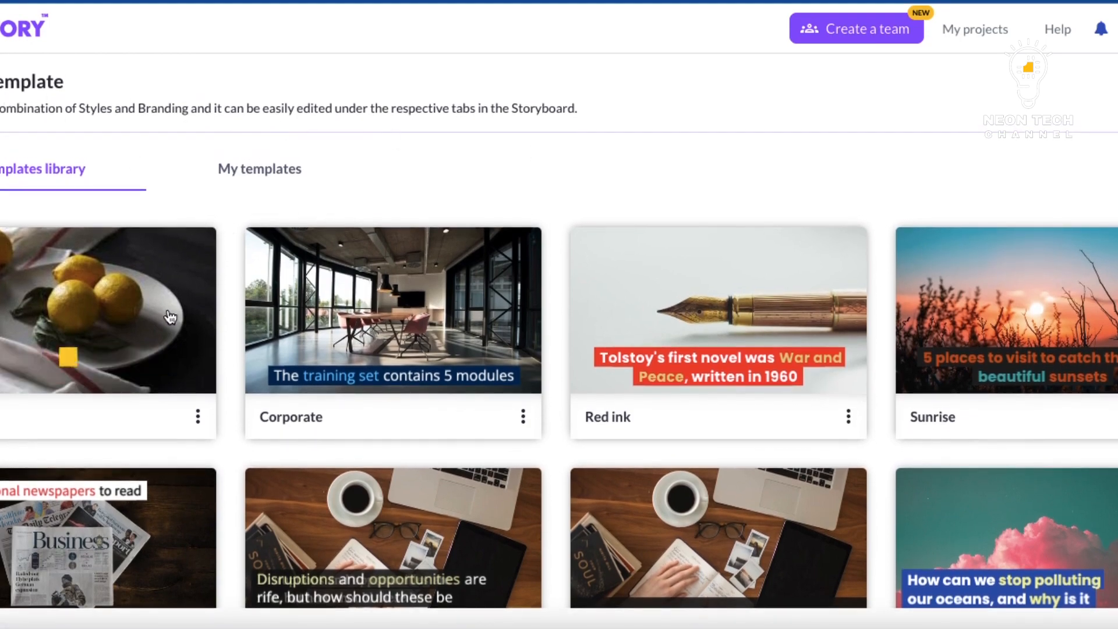
{"action": "scroll", "coordinate": [170, 318], "scroll_direction": "down", "scroll_amount": 3}
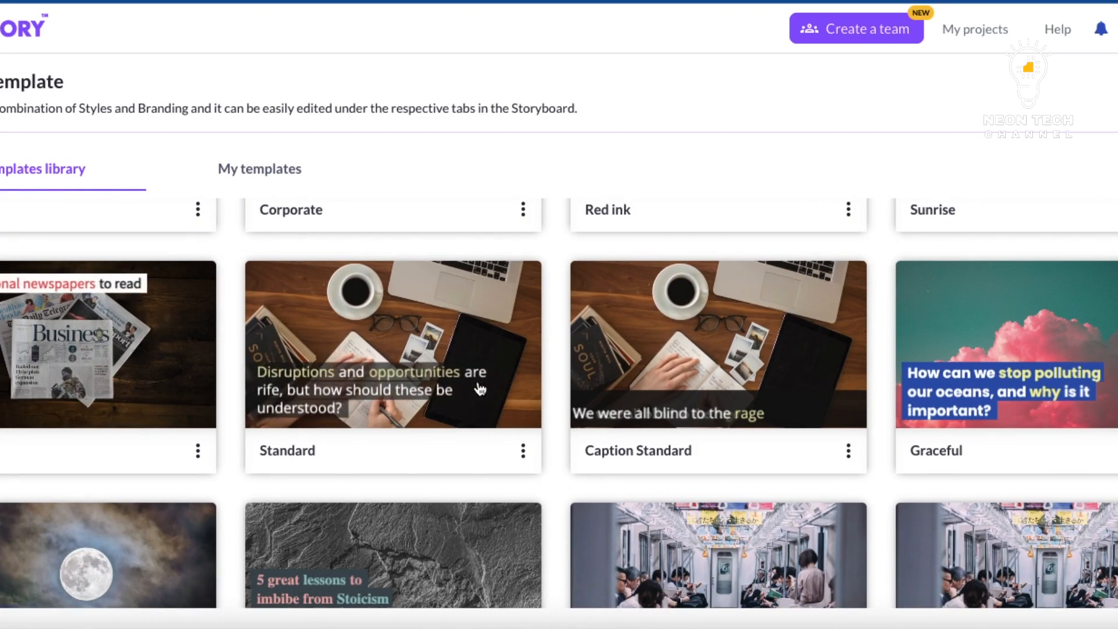
{"action": "scroll", "coordinate": [481, 388], "scroll_direction": "down", "scroll_amount": 5}
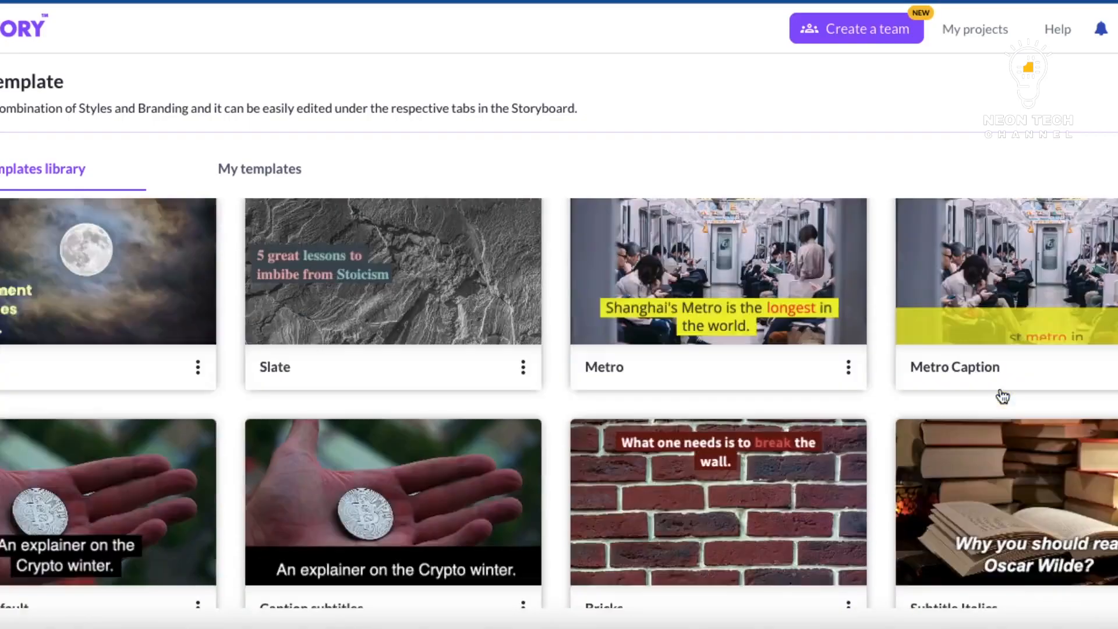
{"action": "left_click", "coordinate": [1003, 396]}
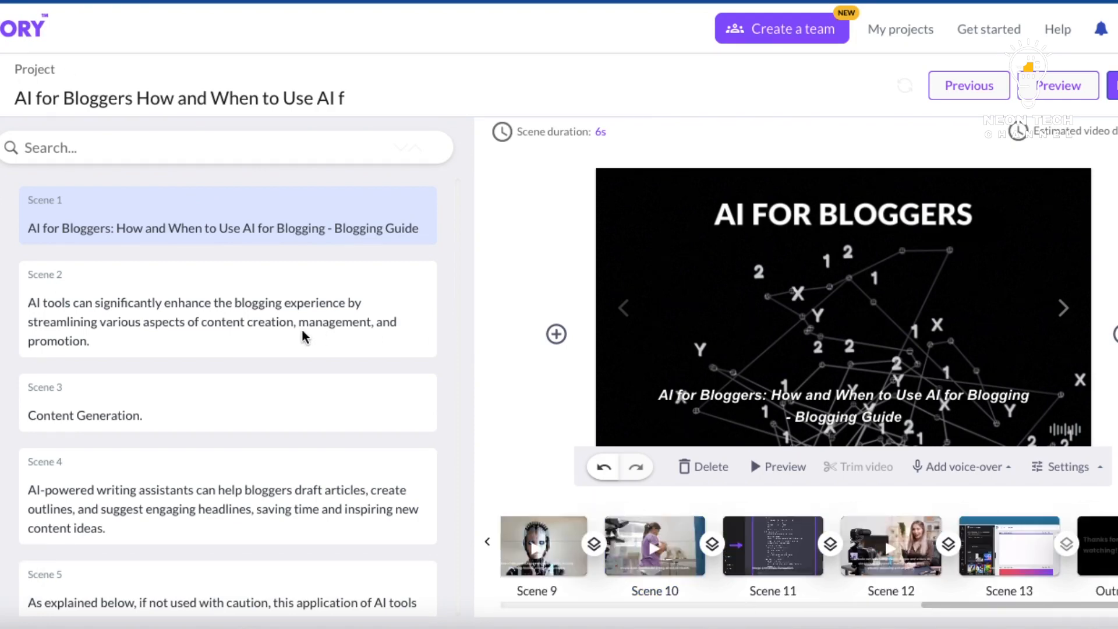
Step: Review the storyboard's scene texts from Scene 1 through Scene 13
{"action": "scroll", "coordinate": [302, 327], "scroll_direction": "down", "scroll_amount": 7}
{"action": "scroll", "coordinate": [303, 336], "scroll_direction": "up", "scroll_amount": 7}
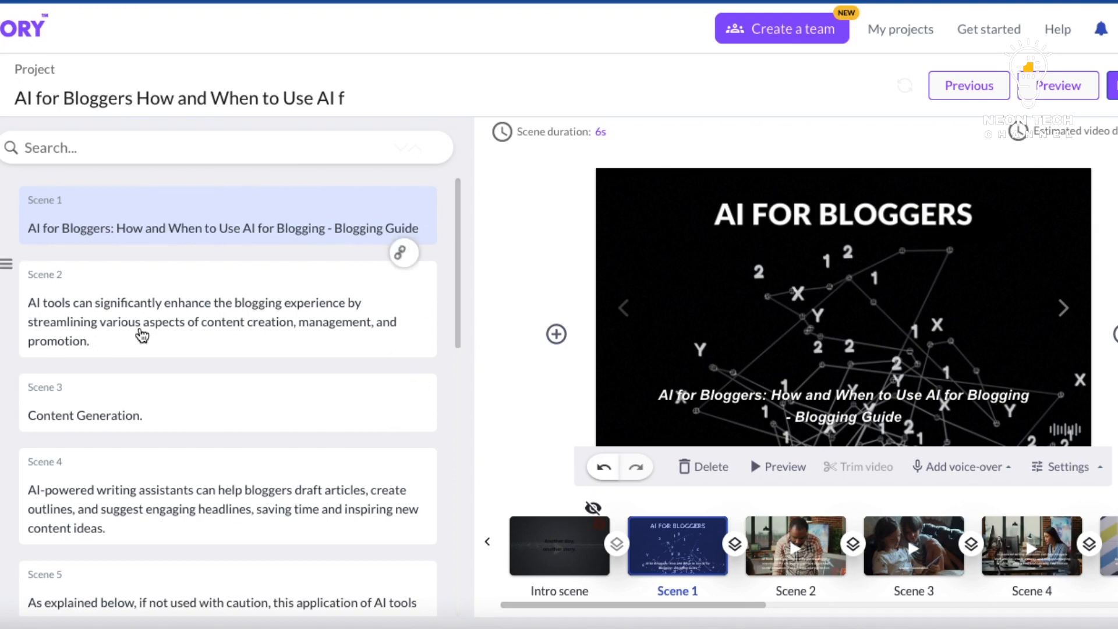
{"action": "scroll", "coordinate": [143, 333], "scroll_direction": "down", "scroll_amount": 5}
{"action": "scroll", "coordinate": [143, 333], "scroll_direction": "down", "scroll_amount": 5}
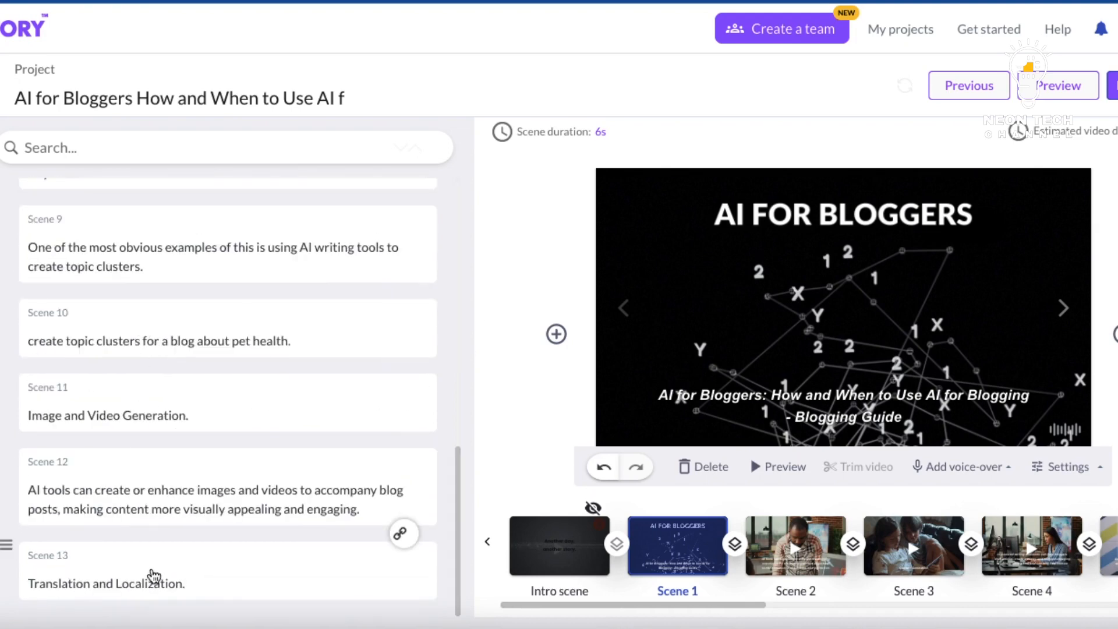
{"action": "scroll", "coordinate": [163, 404], "scroll_direction": "up", "scroll_amount": 10}
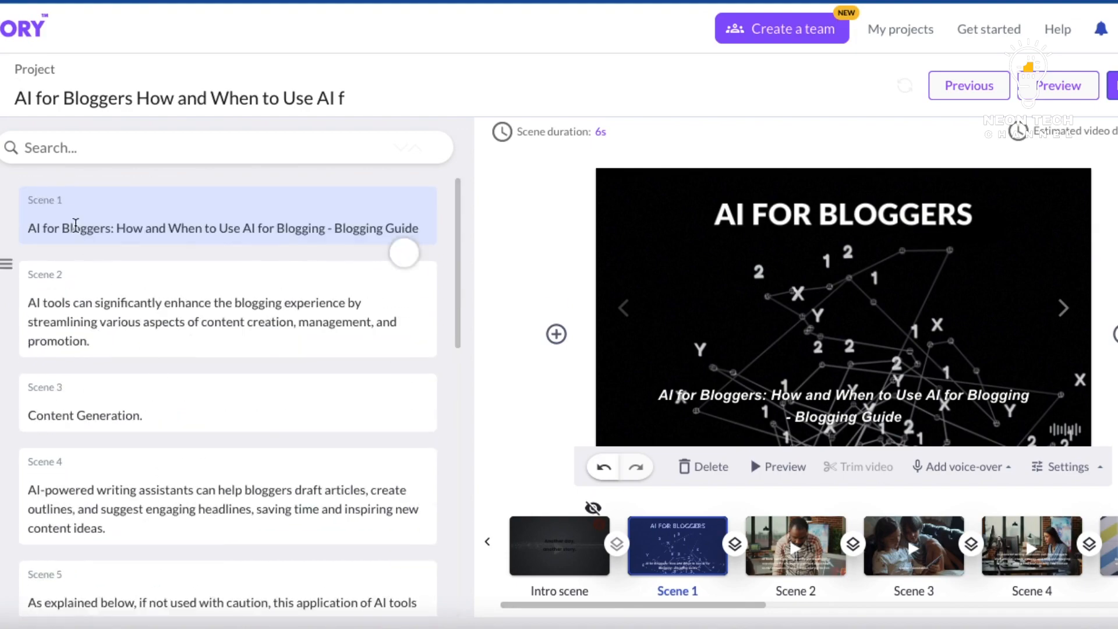
{"action": "scroll", "coordinate": [90, 342], "scroll_direction": "down", "scroll_amount": 10}
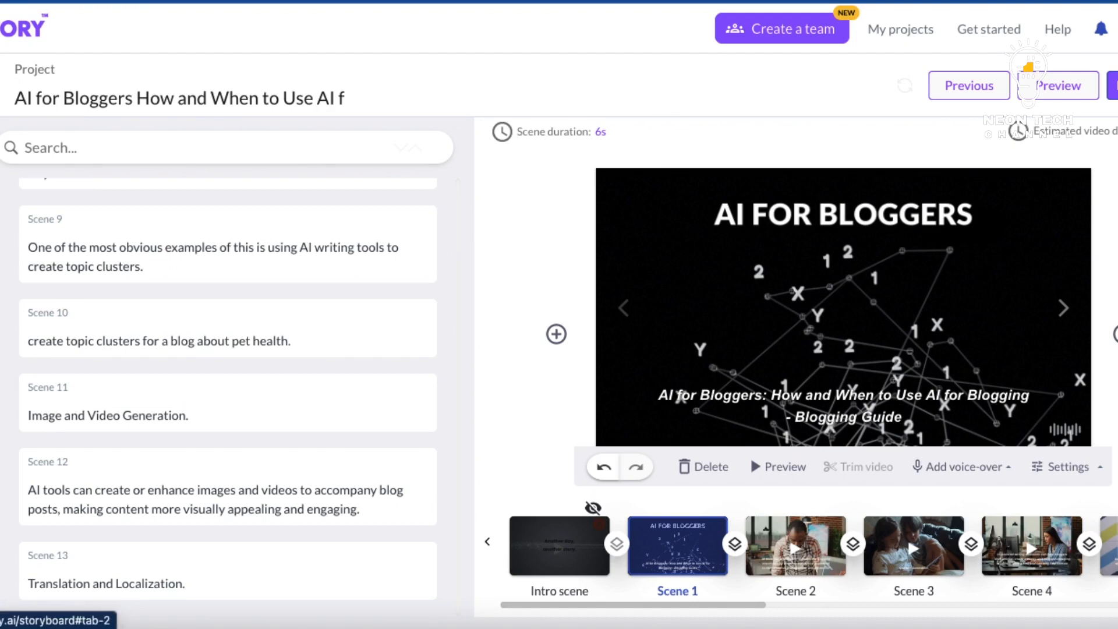
Step: Open the visuals library for Scene 1 and search it with the suggested keywords blogger and guide
{"action": "left_click", "coordinate": [1, 204]}
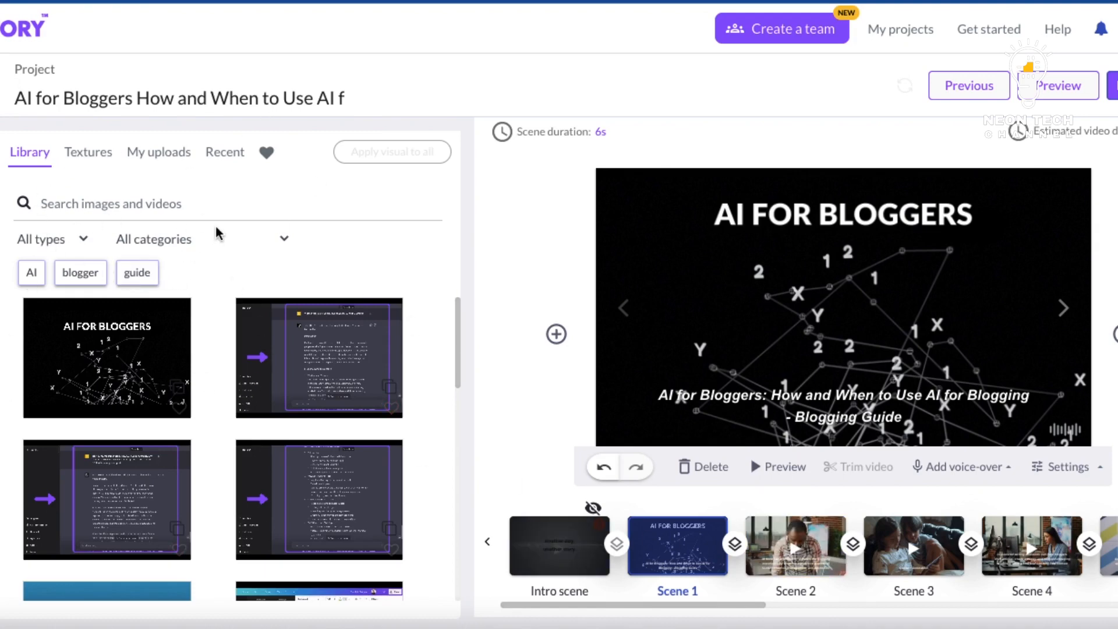
{"action": "left_click", "coordinate": [76, 279]}
{"action": "left_click", "coordinate": [144, 276]}
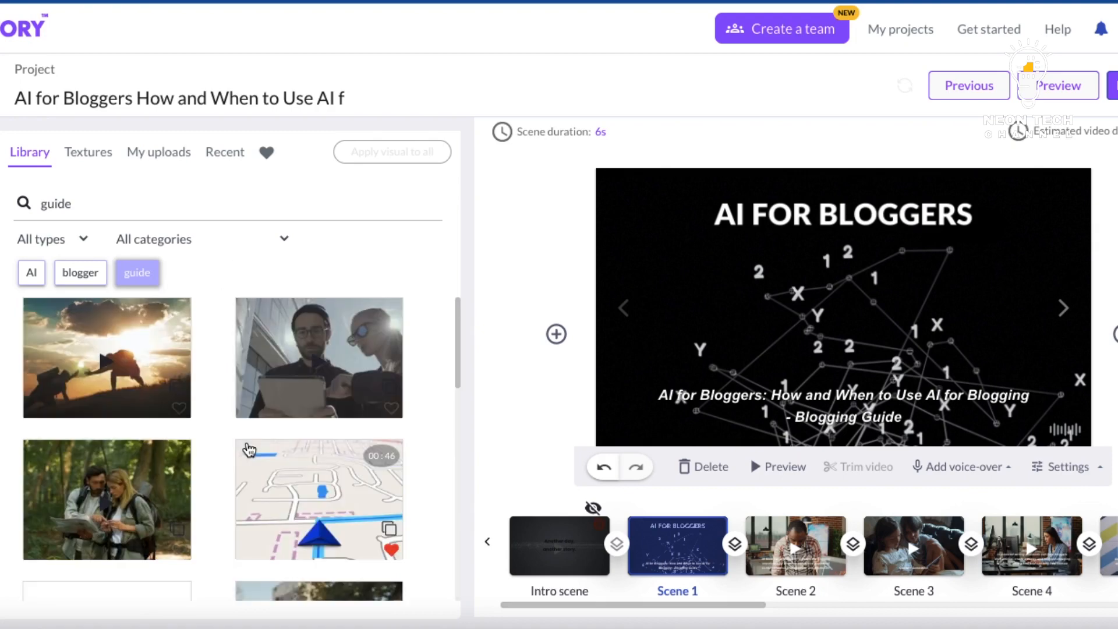
Step: Search the visuals library for "Ai blogging" and browse the matching images and videos
{"action": "left_click", "coordinate": [101, 204]}
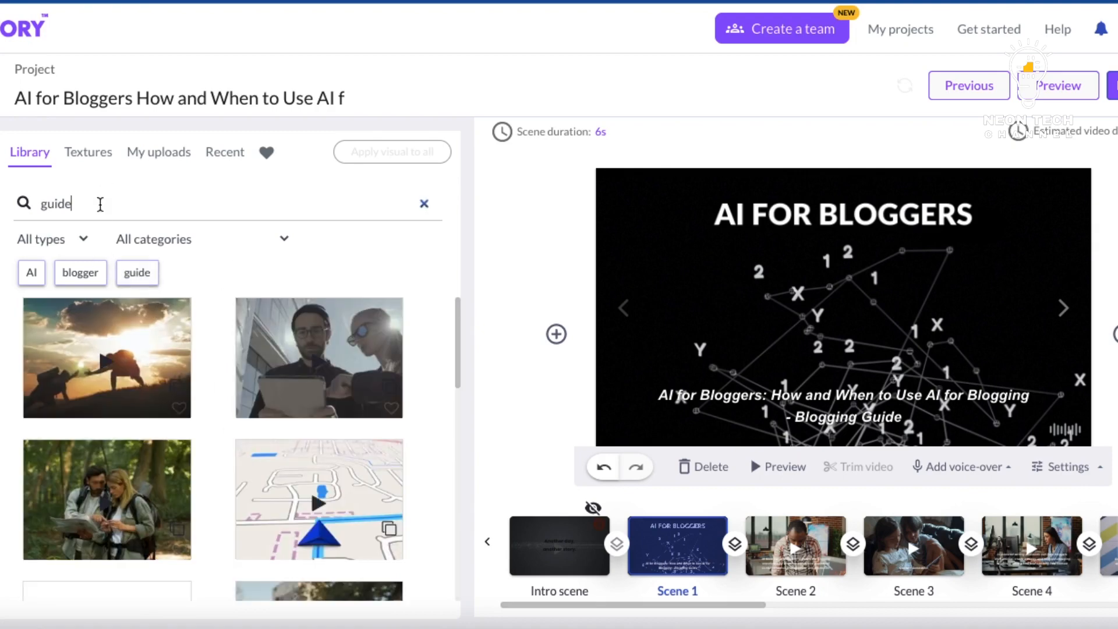
{"action": "key", "text": "BackSpace"}
{"action": "key", "text": "BackSpace"}
{"action": "key", "text": "BackSpace"}
{"action": "key", "text": "BackSpace"}
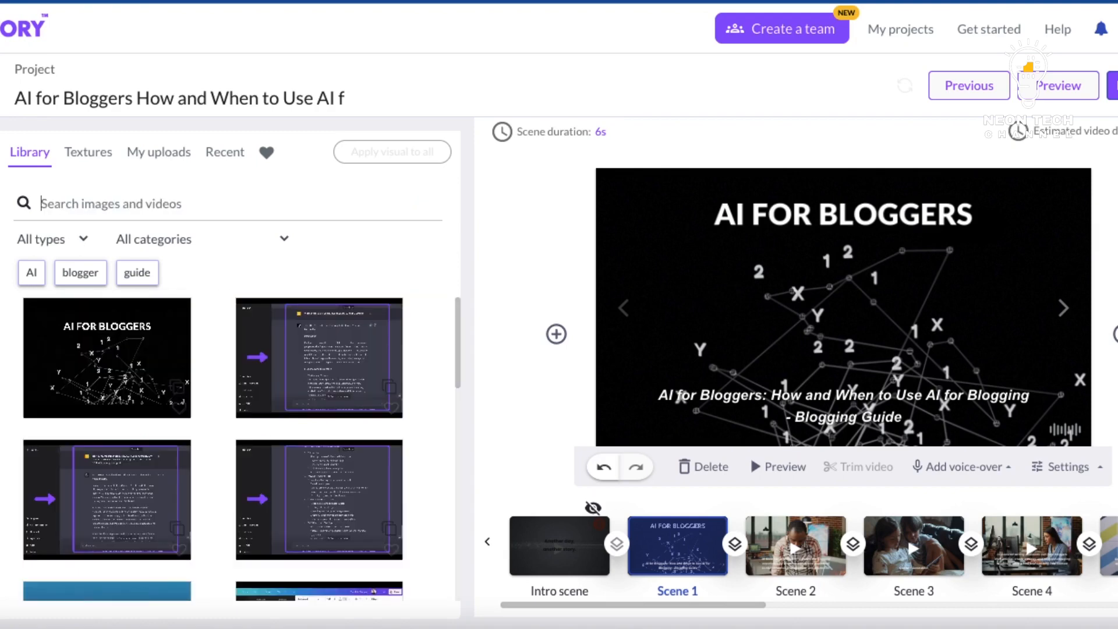
{"action": "type", "text": "Ai"}
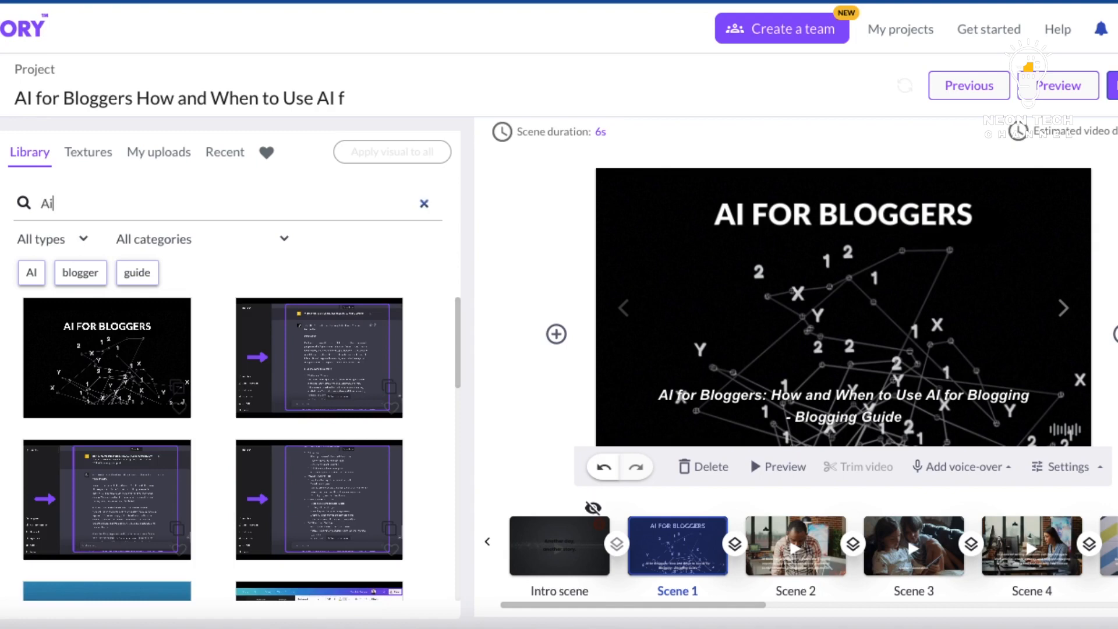
{"action": "type", "text": " blogging"}
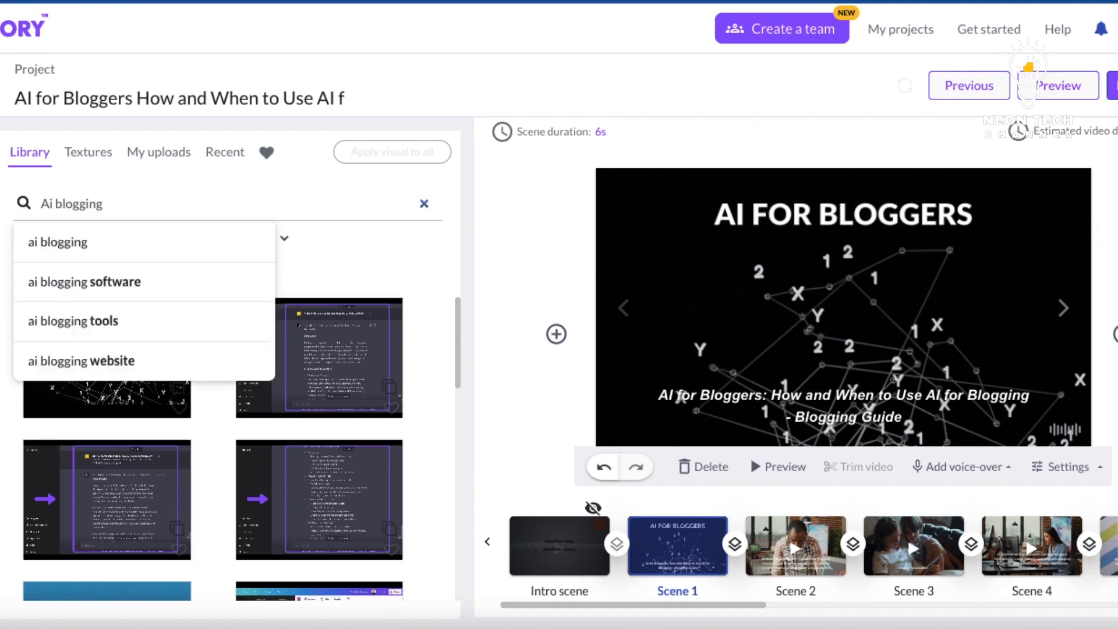
{"action": "key", "text": "Return"}
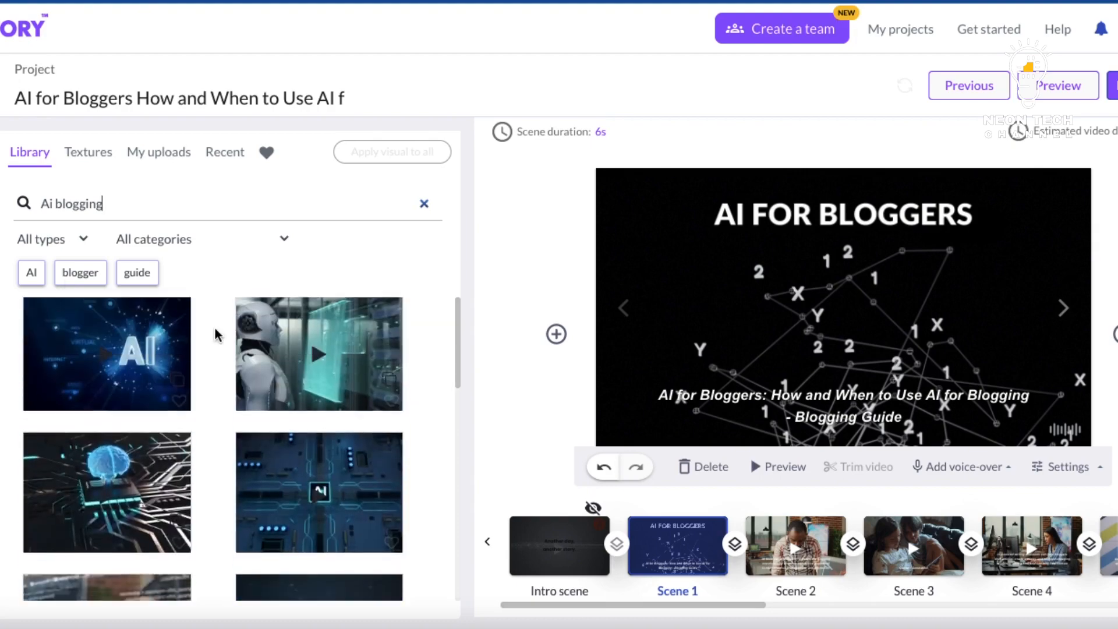
{"action": "scroll", "coordinate": [215, 335], "scroll_direction": "down", "scroll_amount": 5}
{"action": "scroll", "coordinate": [216, 335], "scroll_direction": "down", "scroll_amount": 5}
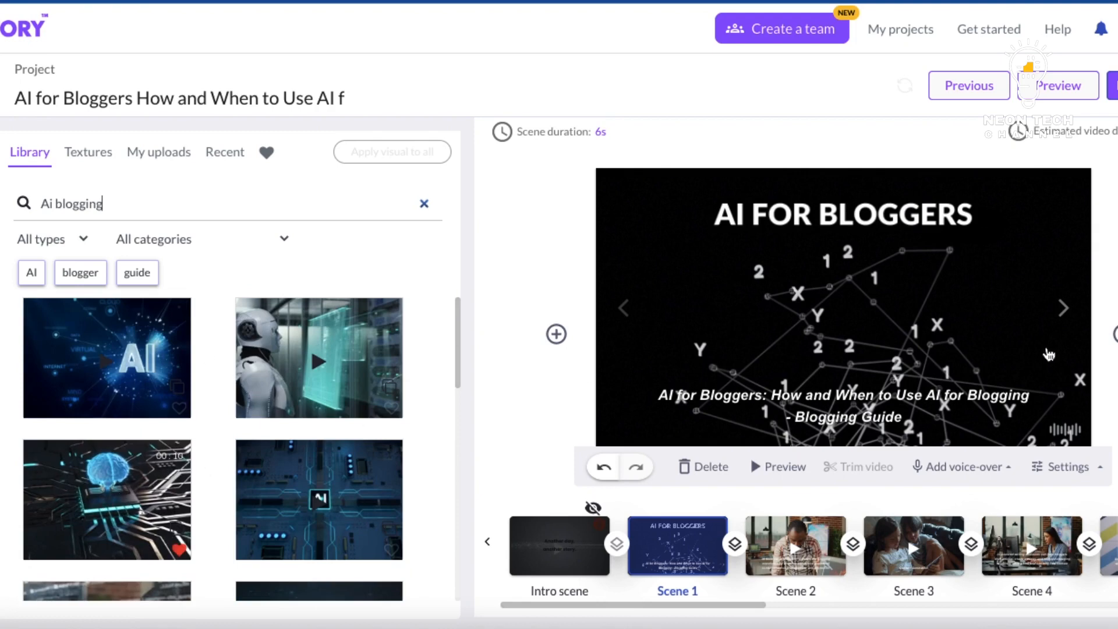
Step: Replace Scene 1's visual with the blue glowing brain on a circuit chip and set its scene duration to 5 s
{"action": "left_click_drag", "start_coordinate": [900, 308], "coordinate": [898, 304]}
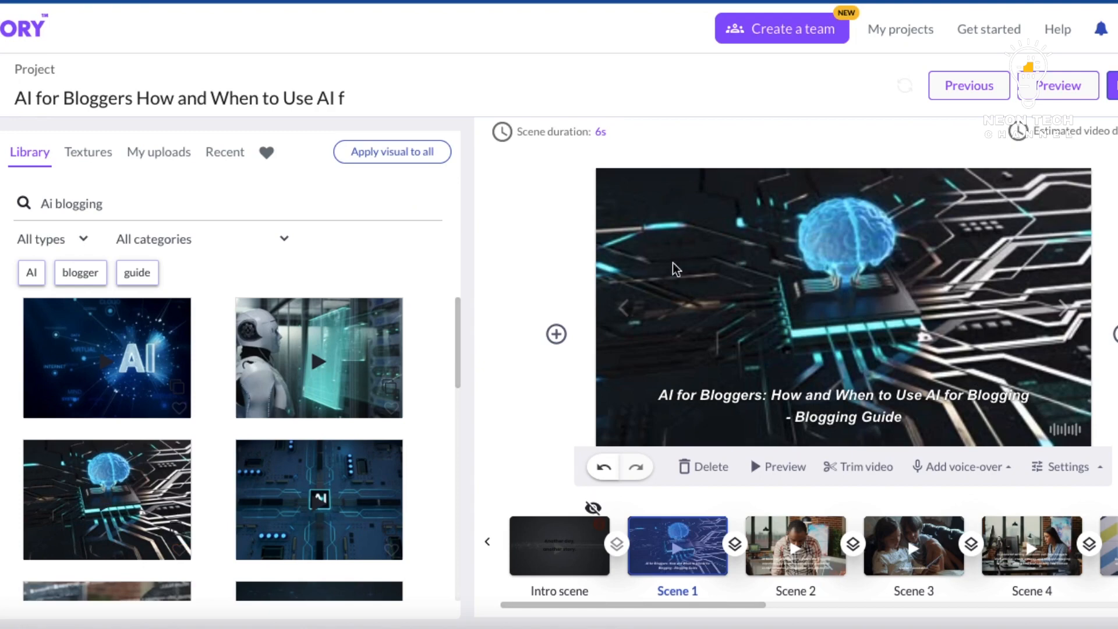
{"action": "left_click", "coordinate": [606, 132]}
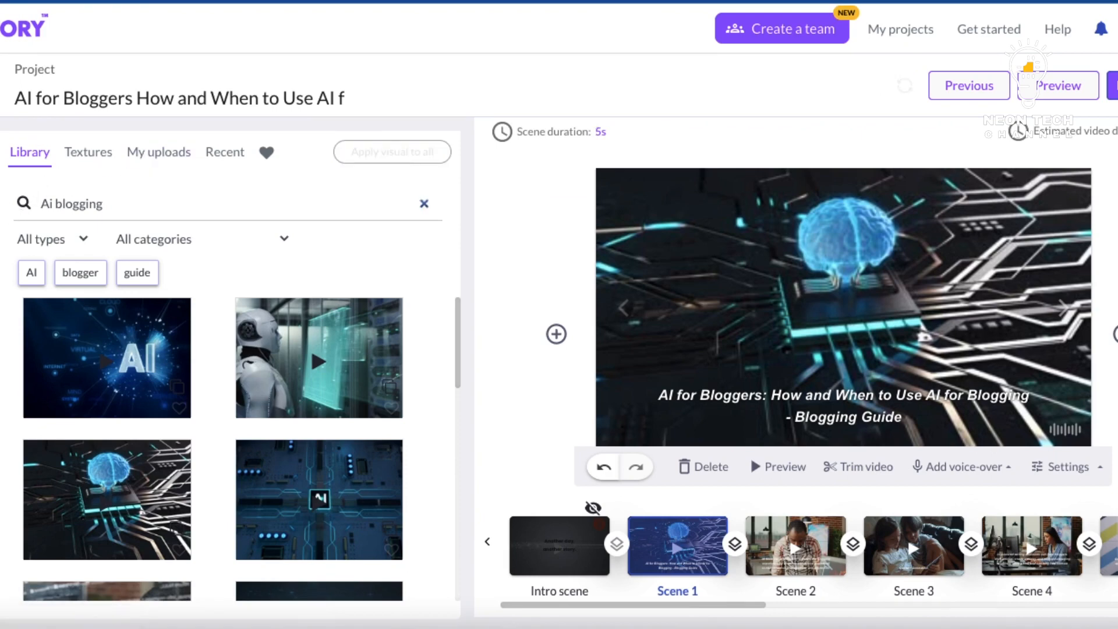
Step: Look through the available emojis and the heading, subheading and body text formats that can be added to a scene
{"action": "left_click", "coordinate": [1, 279]}
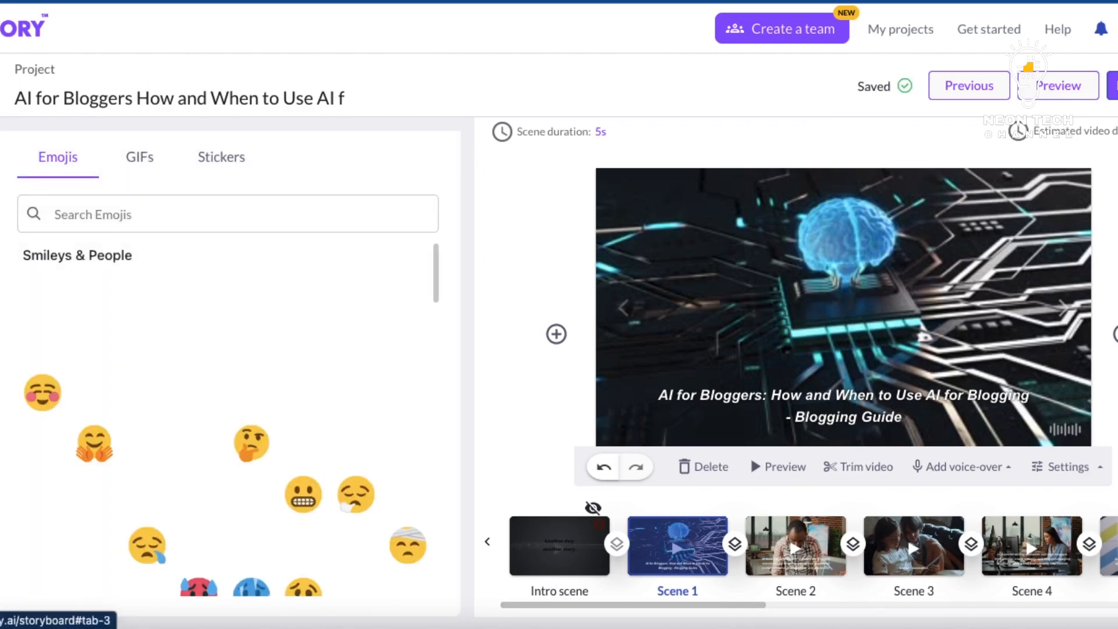
{"action": "left_click", "coordinate": [2, 344]}
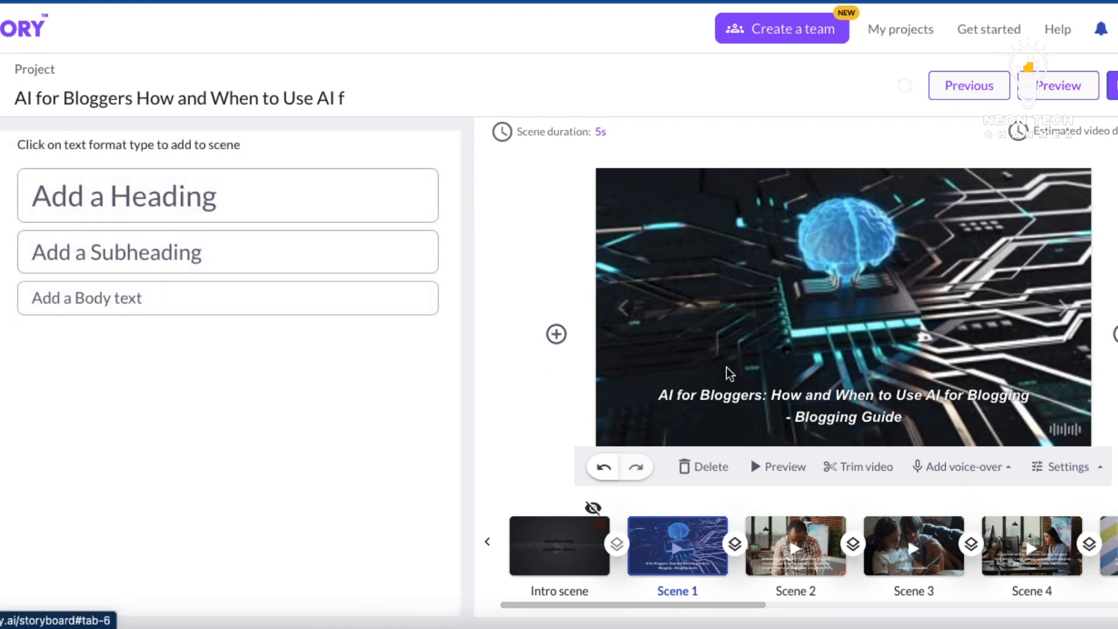
{"action": "left_click", "coordinate": [99, 205]}
Step: Check the background music tracks and apply the English (US) female voice-over Sophia to the video
{"action": "left_click", "coordinate": [0, 289]}
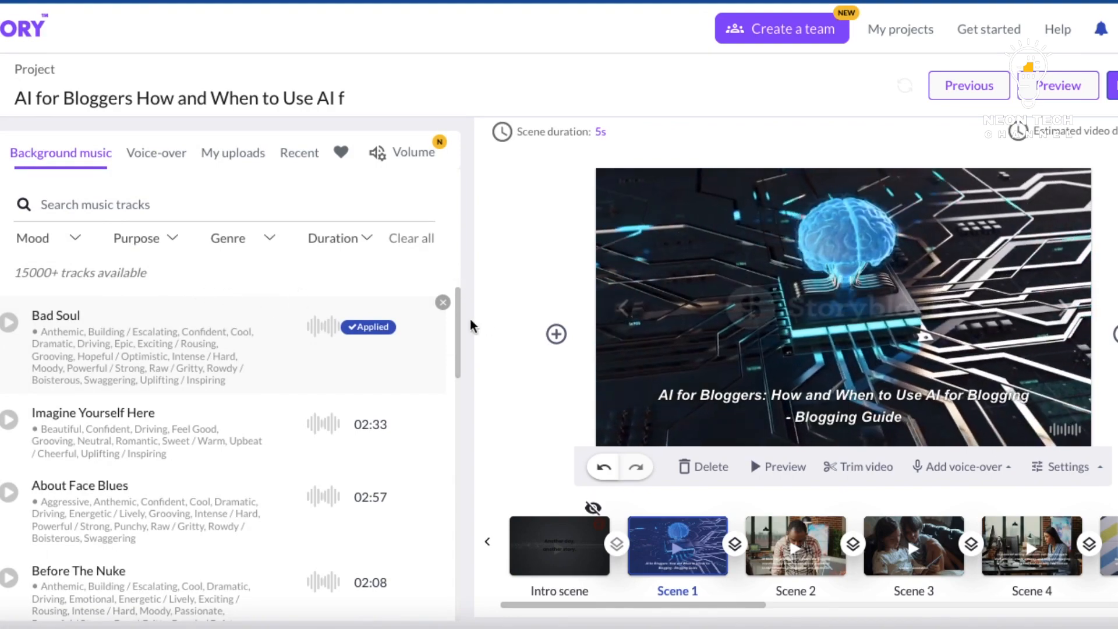
{"action": "left_click", "coordinate": [444, 304]}
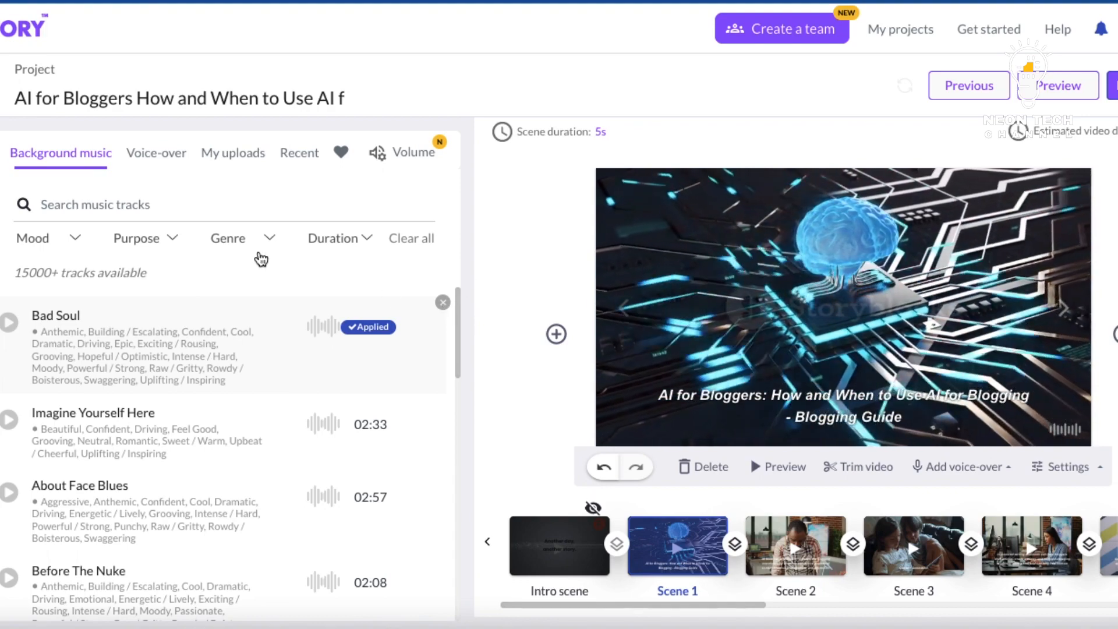
{"action": "left_click", "coordinate": [171, 165]}
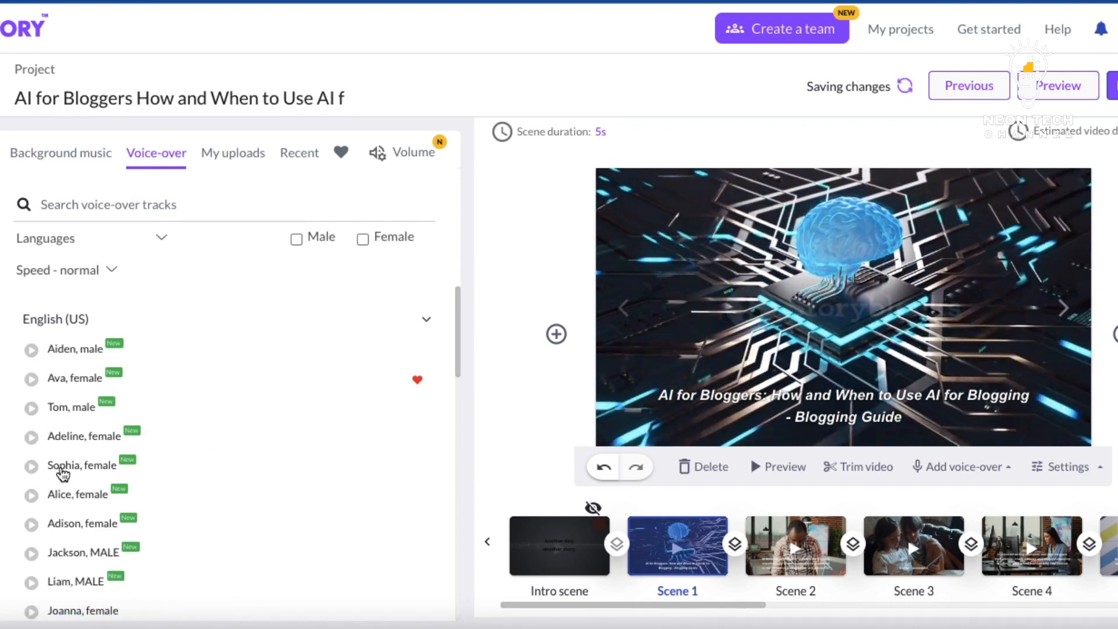
{"action": "mouse_move", "coordinate": [62, 475]}
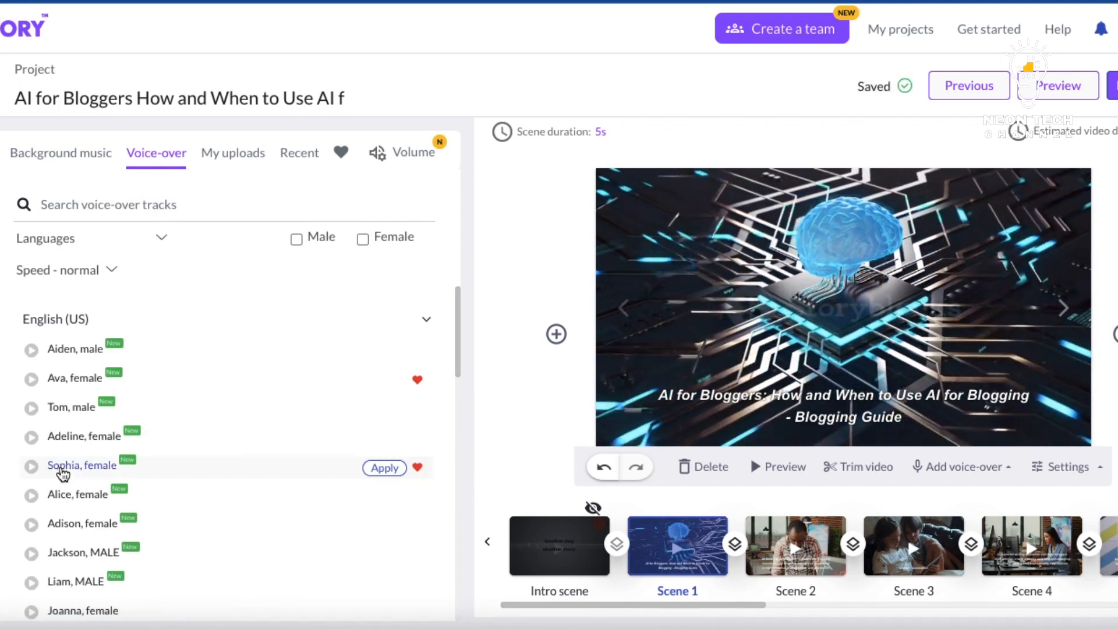
{"action": "left_click", "coordinate": [384, 470]}
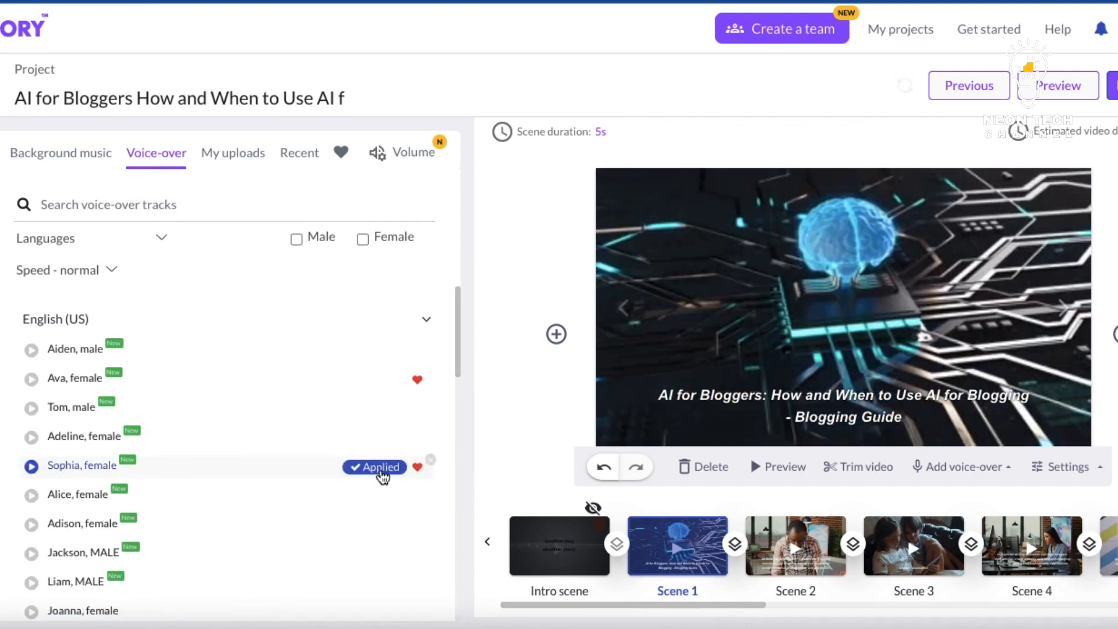
Step: Set the voice-over volume to 96% and the background music volume to 0%
{"action": "left_click", "coordinate": [413, 161]}
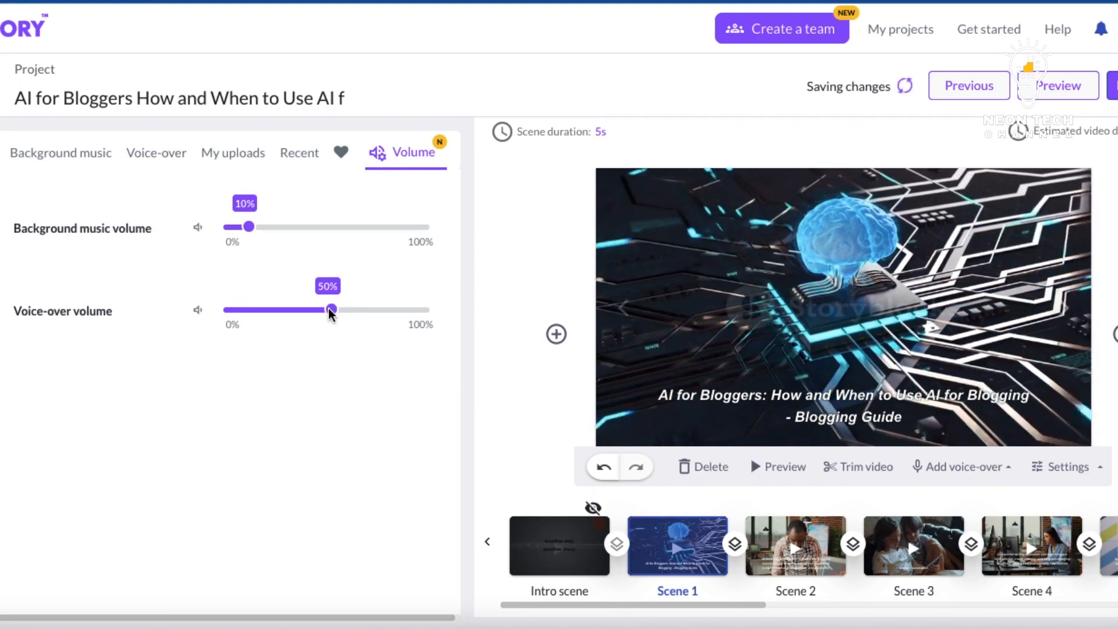
{"action": "left_click_drag", "start_coordinate": [331, 312], "coordinate": [426, 314]}
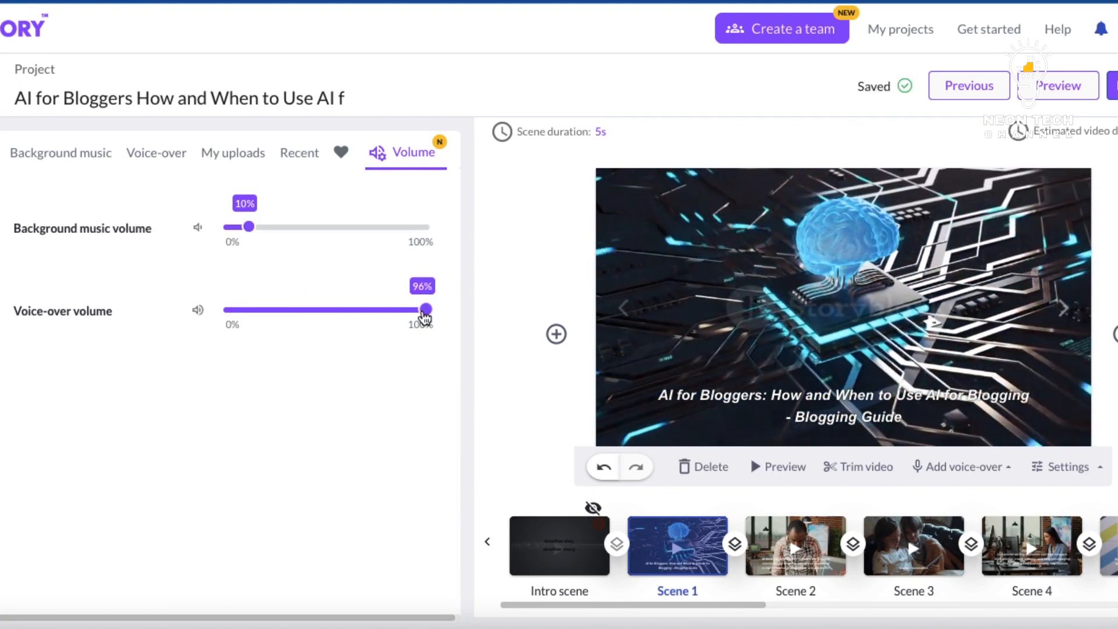
{"action": "left_click", "coordinate": [249, 229]}
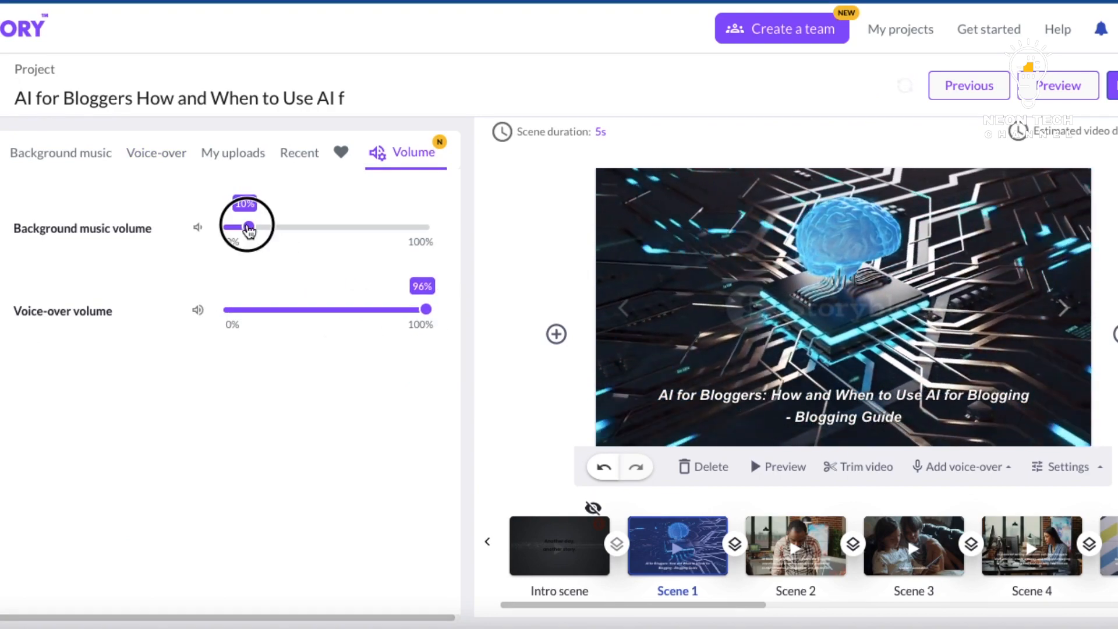
{"action": "left_click_drag", "start_coordinate": [247, 225], "coordinate": [190, 223]}
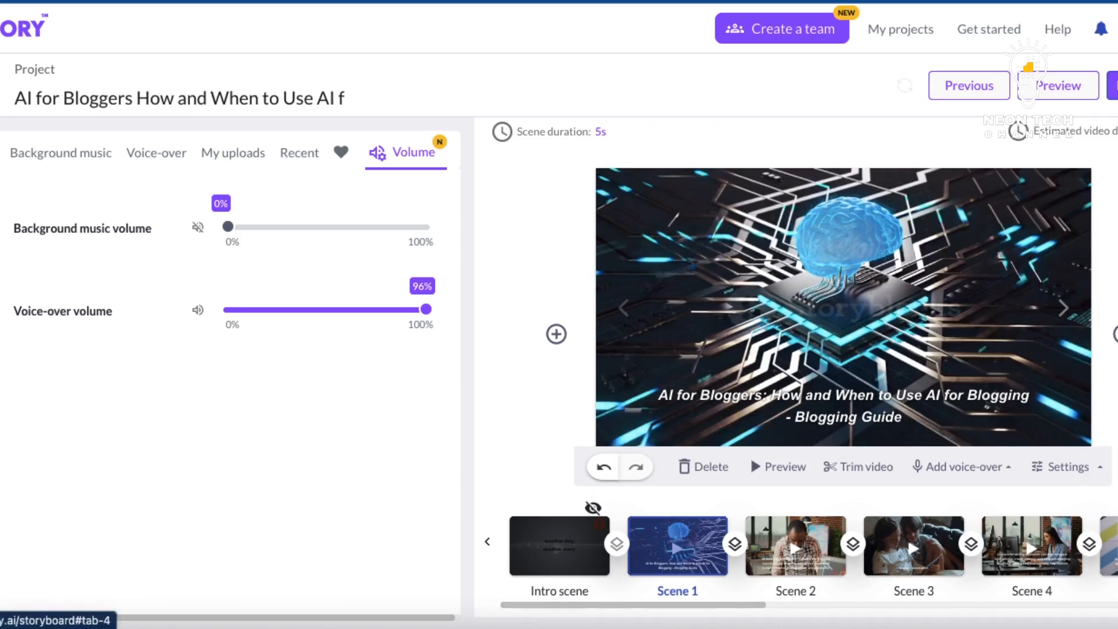
Step: Examine the Subtitle Italics template's intro, outro and scene style settings
{"action": "left_click", "coordinate": [2, 327]}
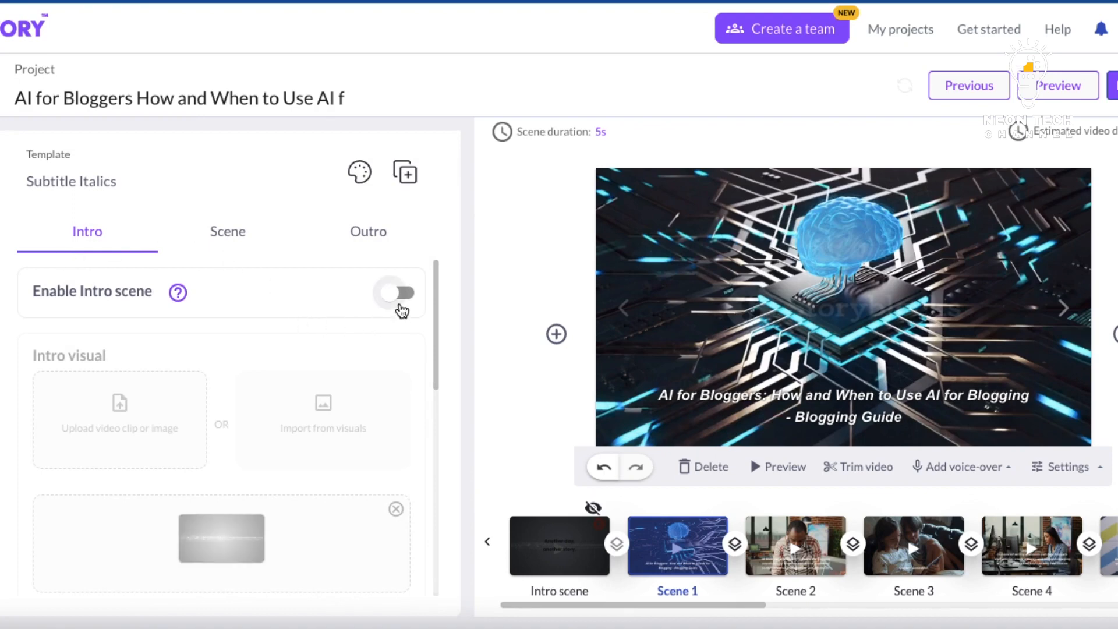
{"action": "left_click", "coordinate": [379, 236]}
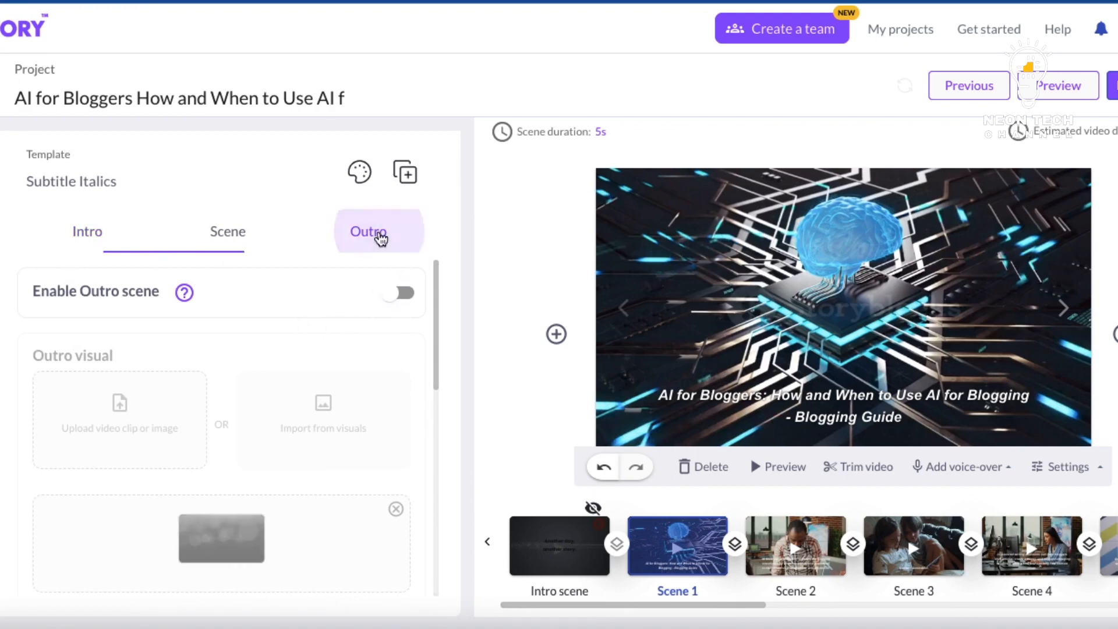
{"action": "left_click", "coordinate": [99, 233]}
{"action": "left_click", "coordinate": [226, 232]}
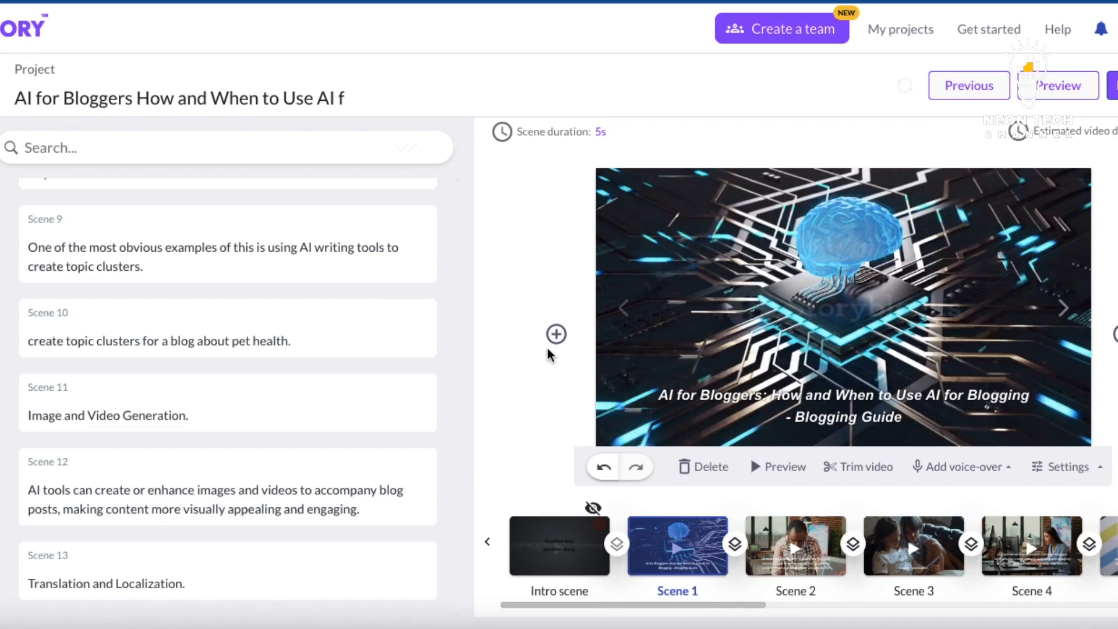
Step: Review the timeline through Scene 13 and the storyboard texts, and select Scene 6 to inspect its visual
{"action": "scroll", "coordinate": [734, 545], "scroll_direction": "right", "scroll_amount": 10}
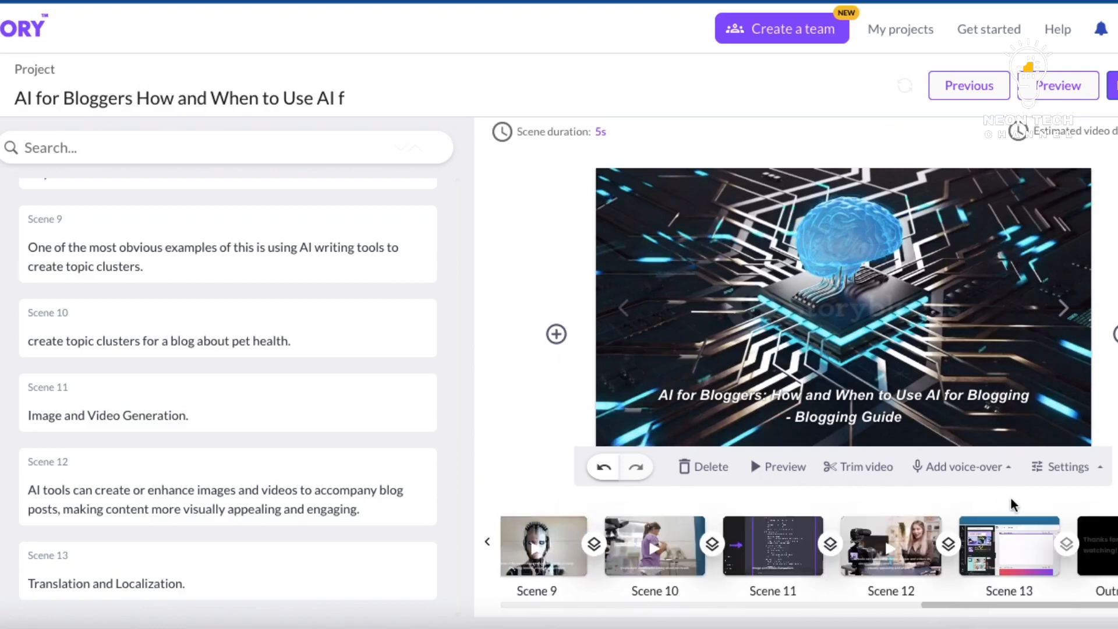
{"action": "left_click", "coordinate": [1079, 472]}
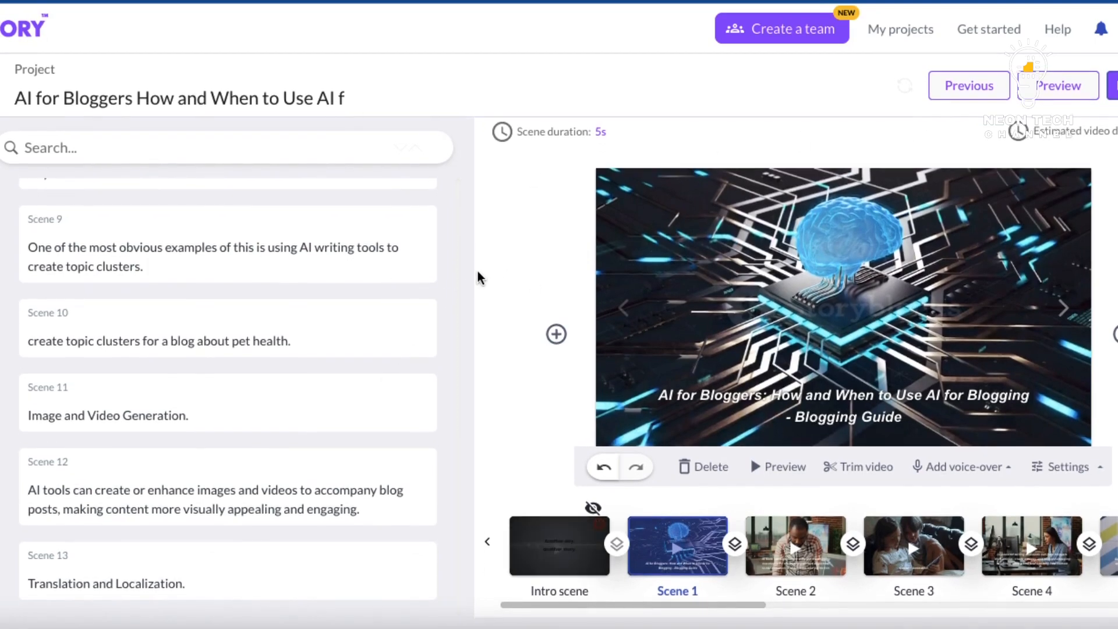
{"action": "scroll", "coordinate": [259, 417], "scroll_direction": "up", "scroll_amount": 10}
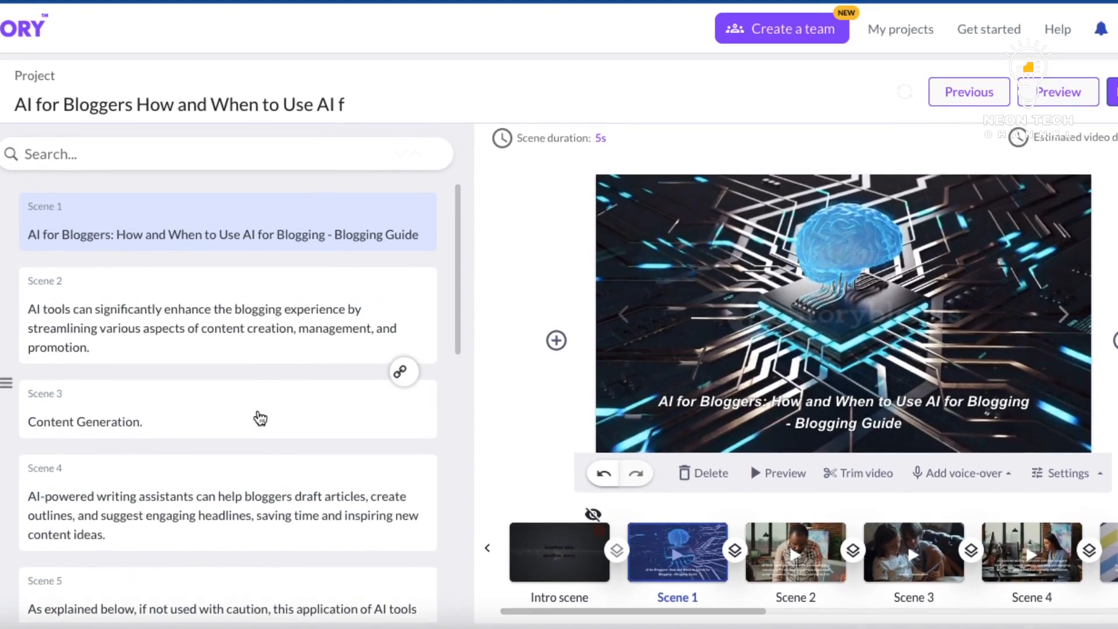
{"action": "scroll", "coordinate": [260, 417], "scroll_direction": "down", "scroll_amount": 5}
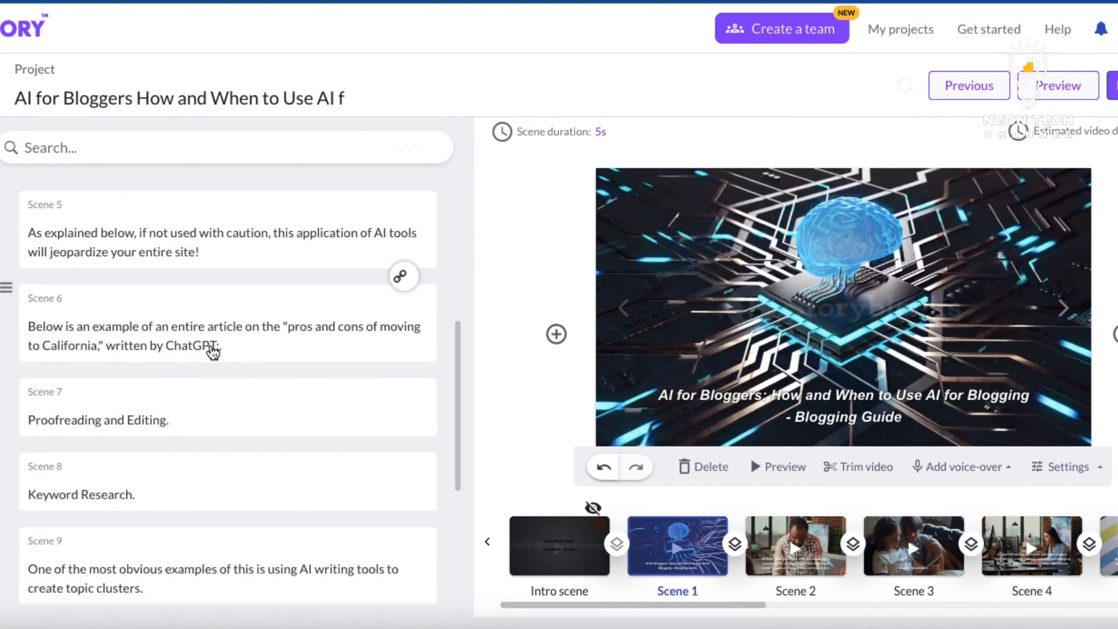
{"action": "left_click", "coordinate": [129, 335]}
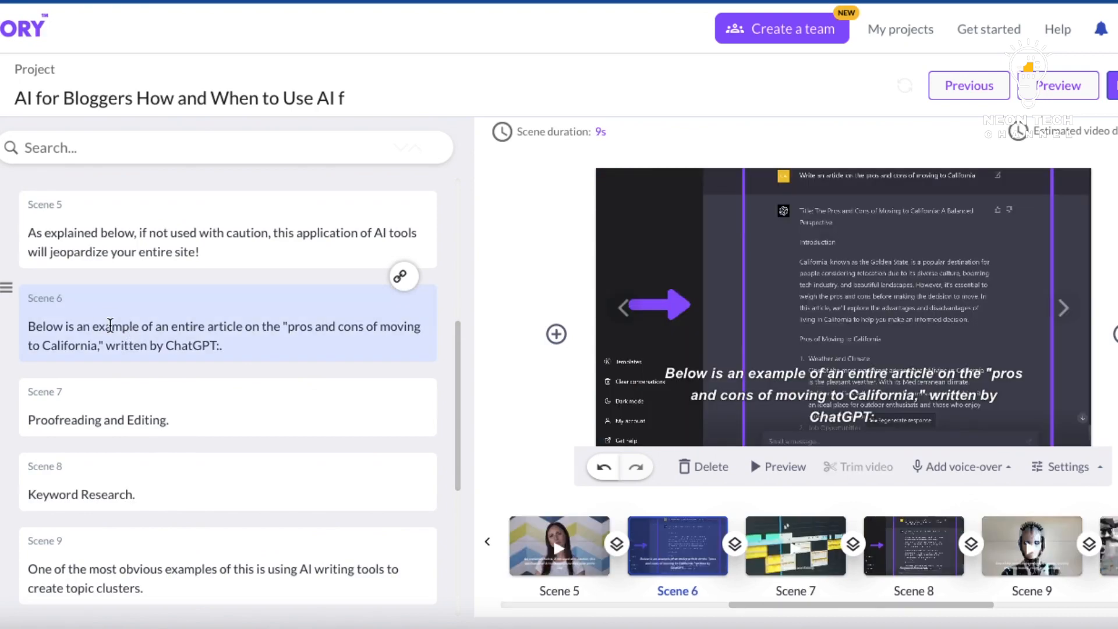
{"action": "scroll", "coordinate": [262, 326], "scroll_direction": "up", "scroll_amount": 6}
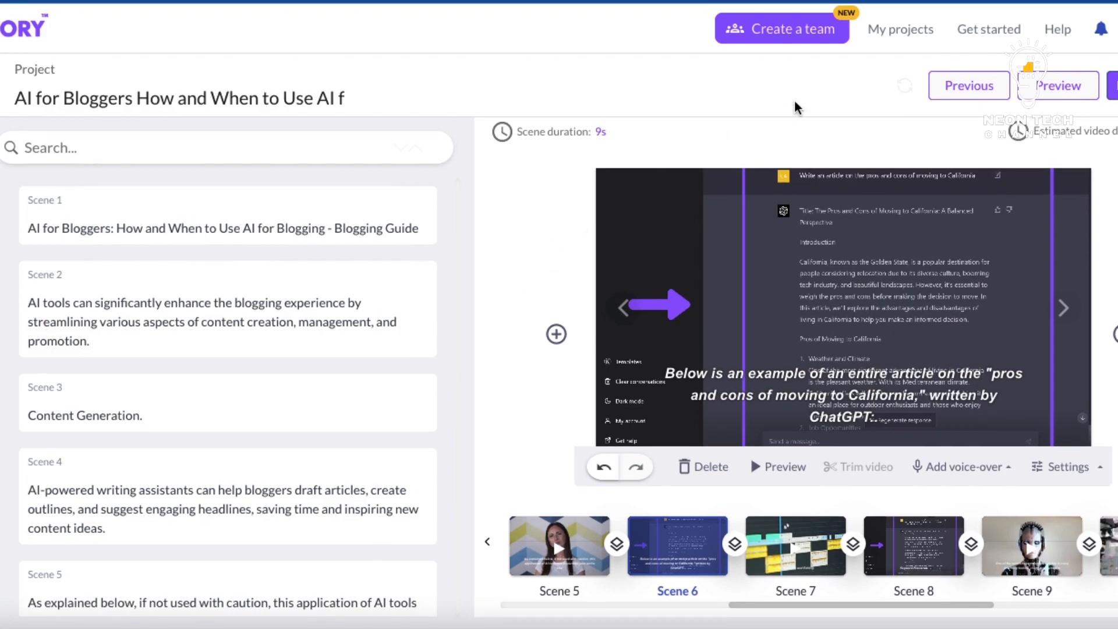
{"action": "left_click", "coordinate": [1113, 85]}
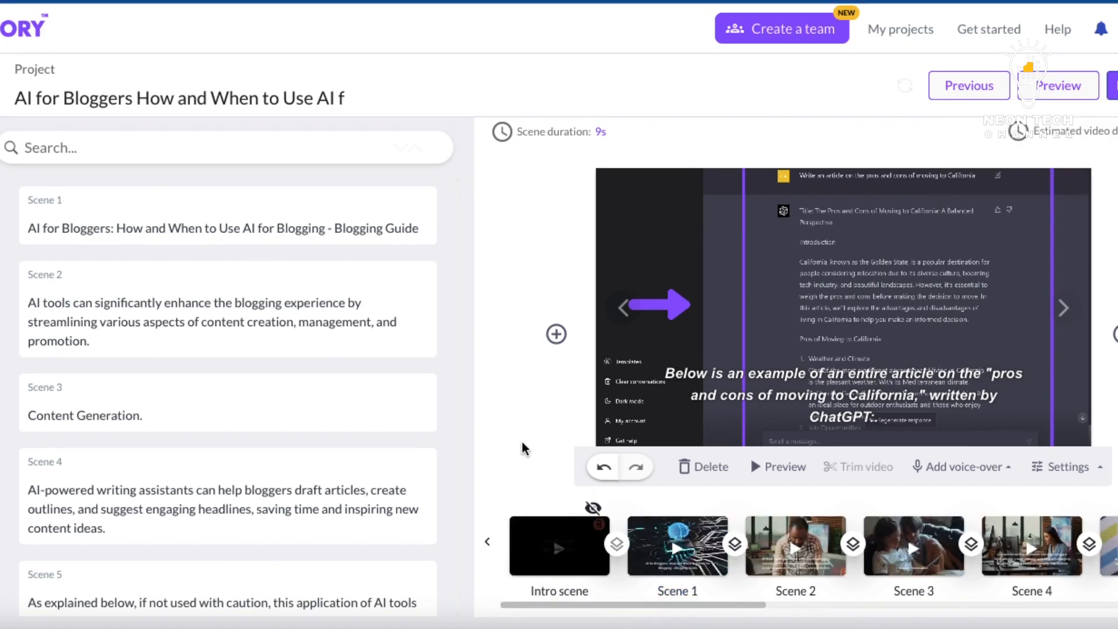
{"action": "scroll", "coordinate": [267, 412], "scroll_direction": "up", "scroll_amount": 5}
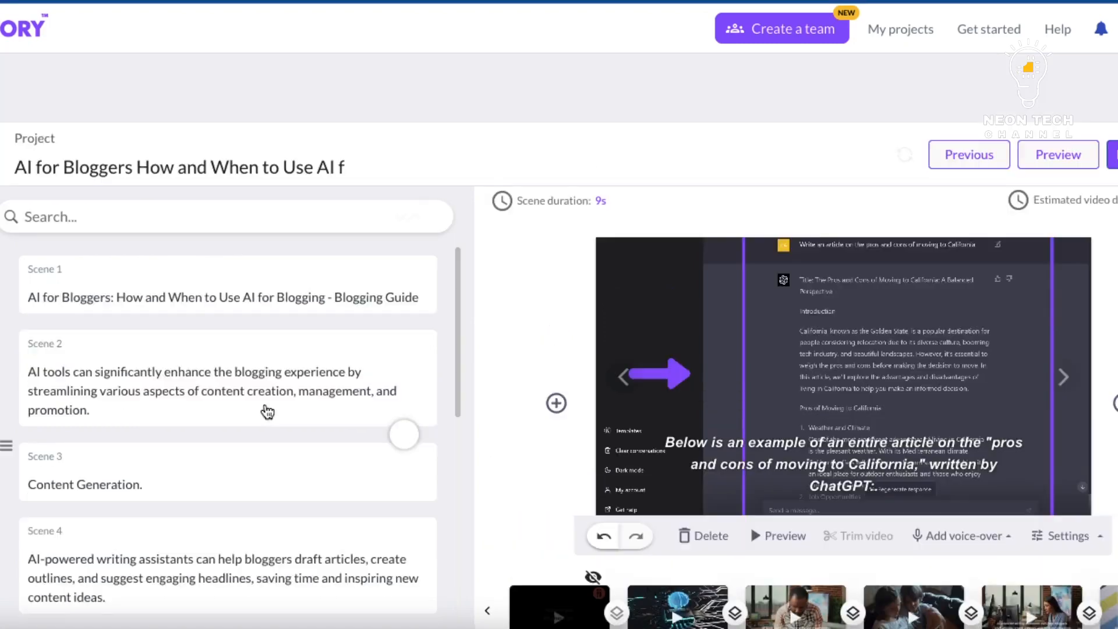
{"action": "scroll", "coordinate": [267, 412], "scroll_direction": "down", "scroll_amount": 10}
{"action": "scroll", "coordinate": [268, 412], "scroll_direction": "up", "scroll_amount": 10}
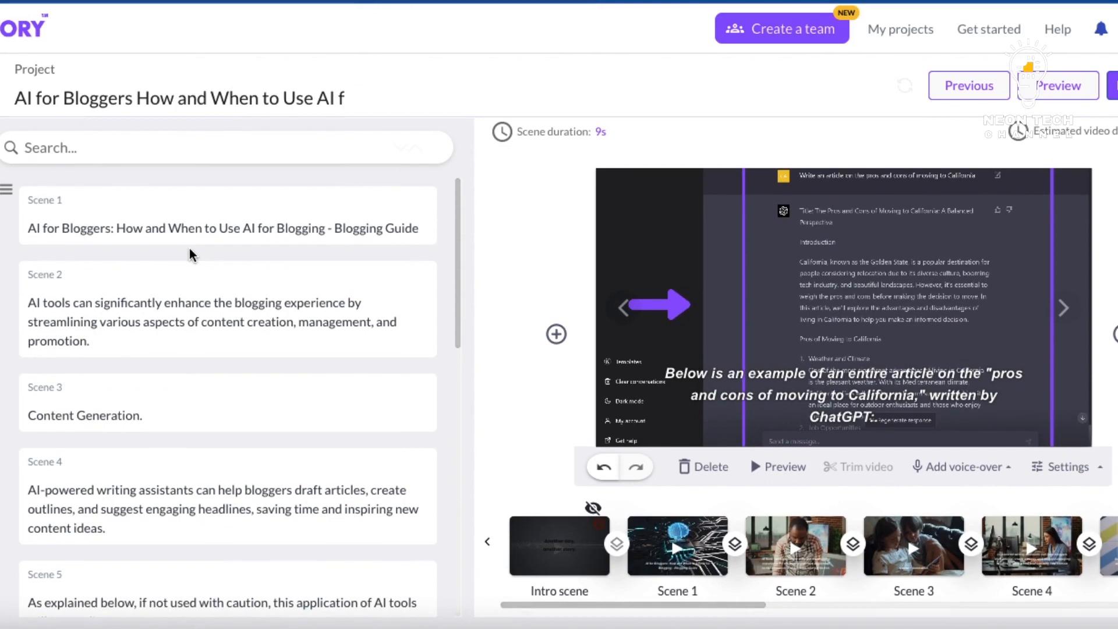
{"action": "scroll", "coordinate": [208, 397], "scroll_direction": "down", "scroll_amount": 12}
{"action": "scroll", "coordinate": [208, 397], "scroll_direction": "up", "scroll_amount": 12}
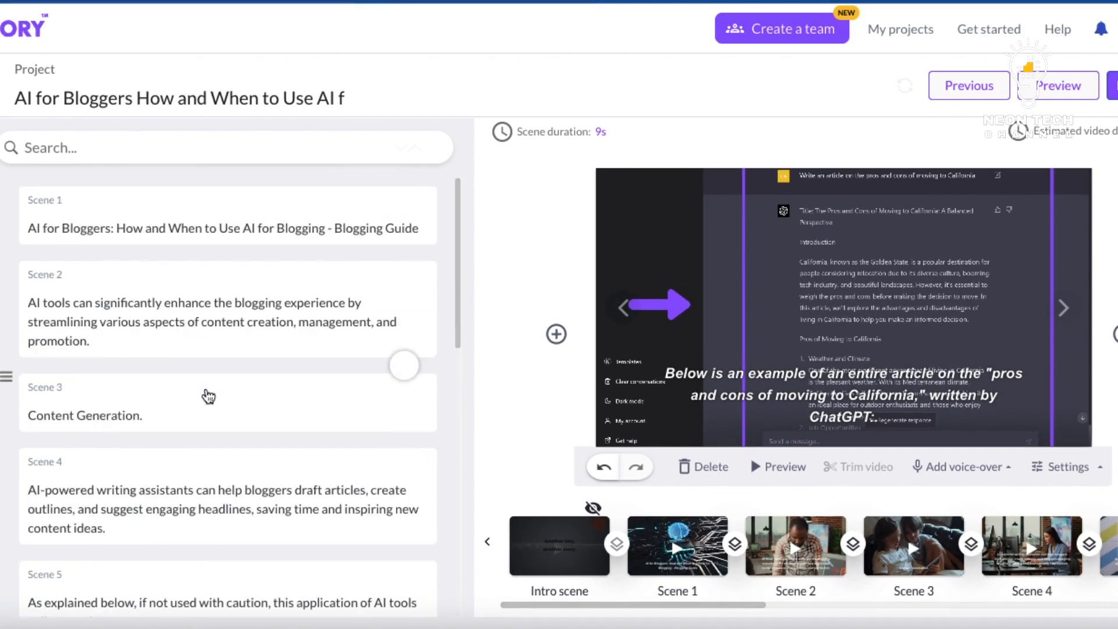